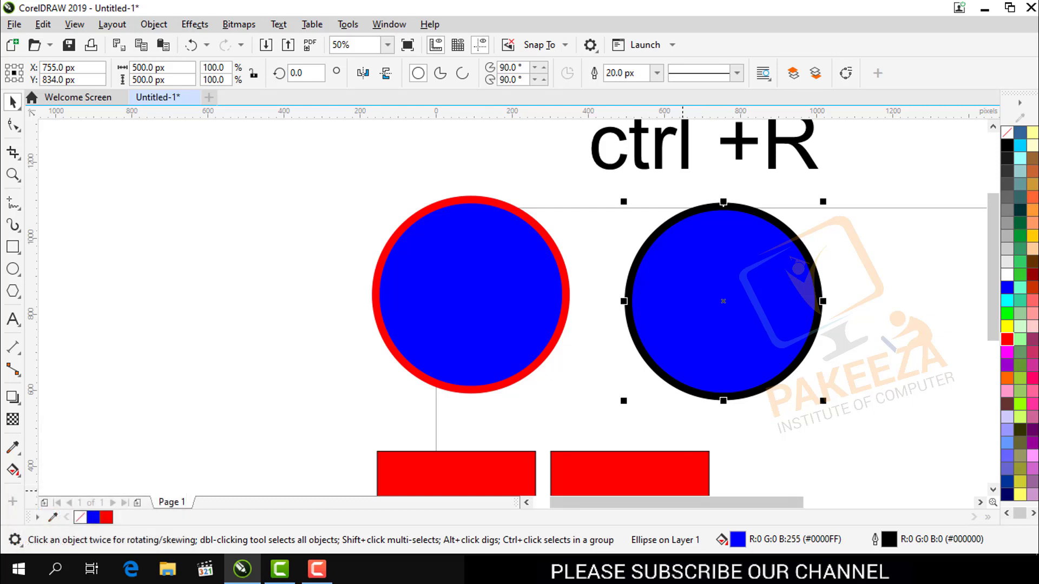
Step: Repeat the last red outline colouring on the second blue circle
{"action": "key", "text": "Num_Lock"}
{"action": "key", "text": "ctrl+r"}
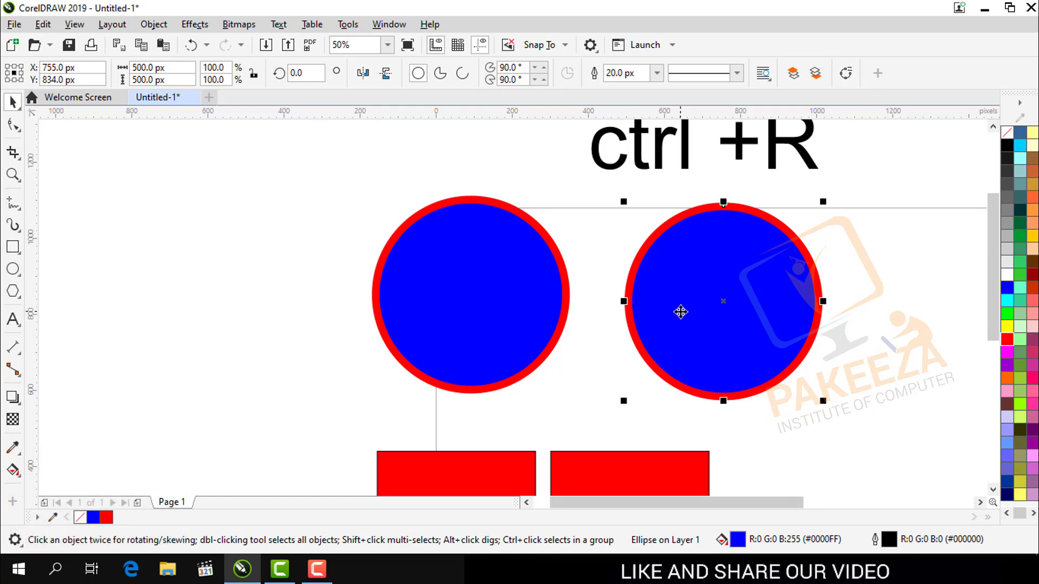
{"action": "scroll", "coordinate": [669, 313], "scroll_direction": "down", "scroll_amount": 1}
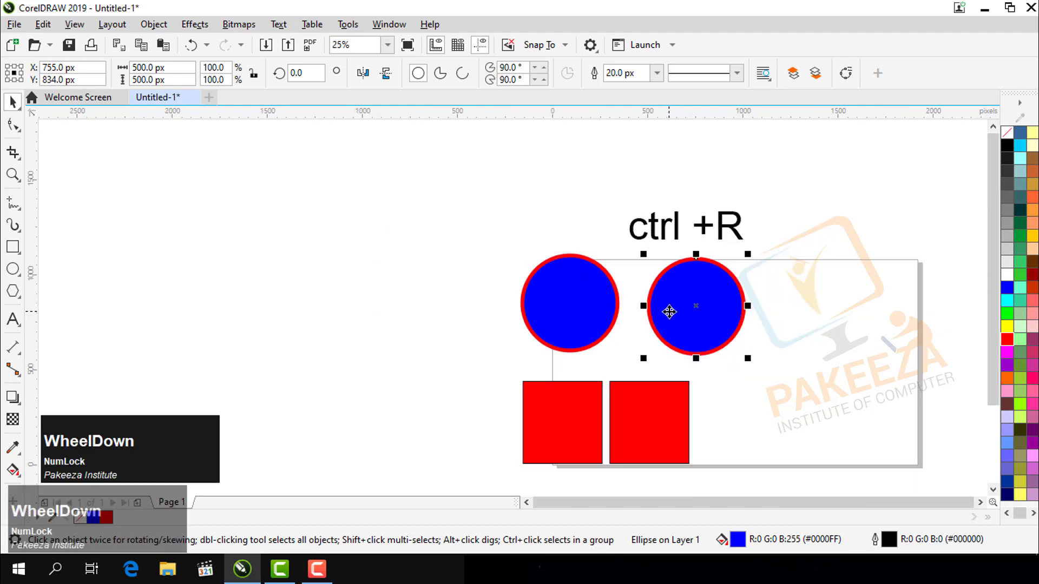
{"action": "scroll", "coordinate": [669, 312], "scroll_direction": "up", "scroll_amount": 1}
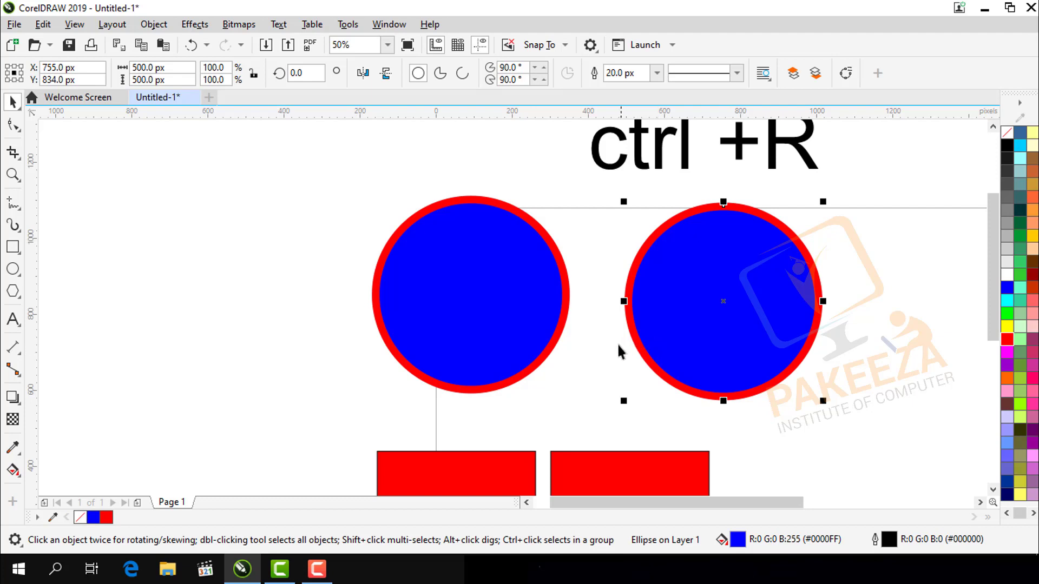
Step: Delete the two blue circles and the two red squares, keeping the "ctrl +R" text
{"action": "left_click_drag", "start_coordinate": [324, 200], "coordinate": [828, 432]}
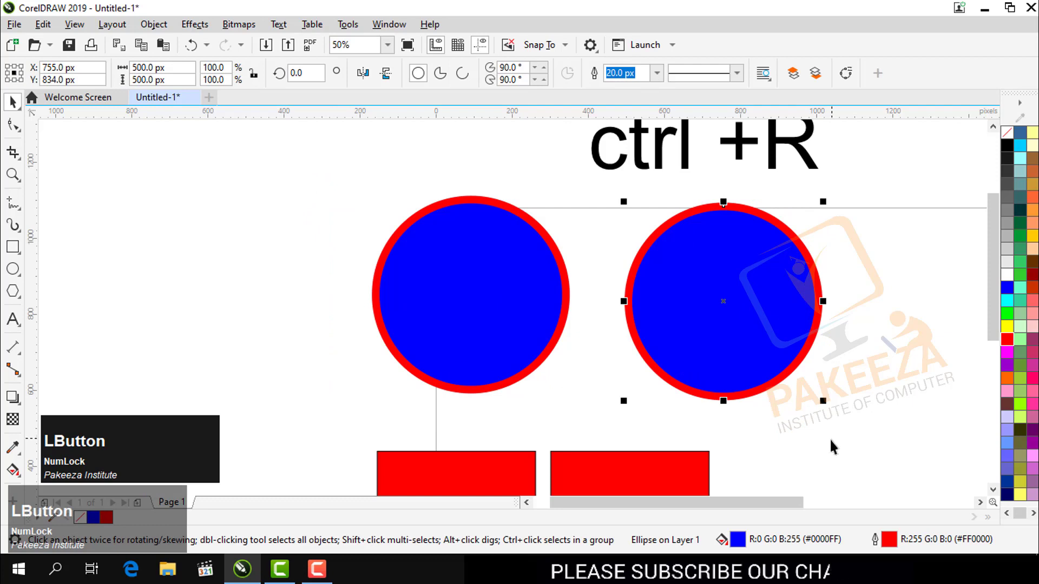
{"action": "key", "text": "Delete"}
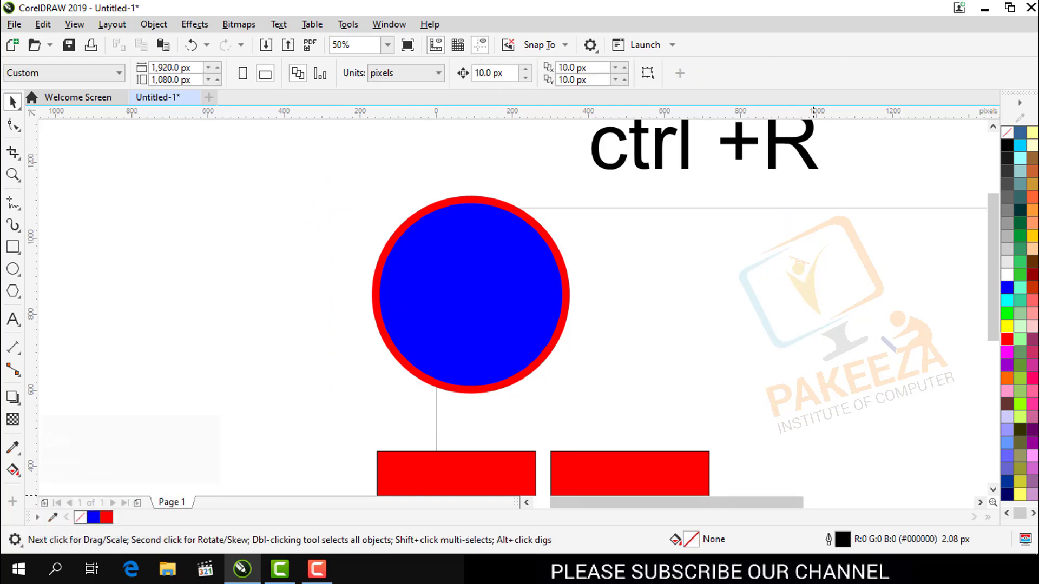
{"action": "scroll", "coordinate": [625, 327], "scroll_direction": "down", "scroll_amount": 4}
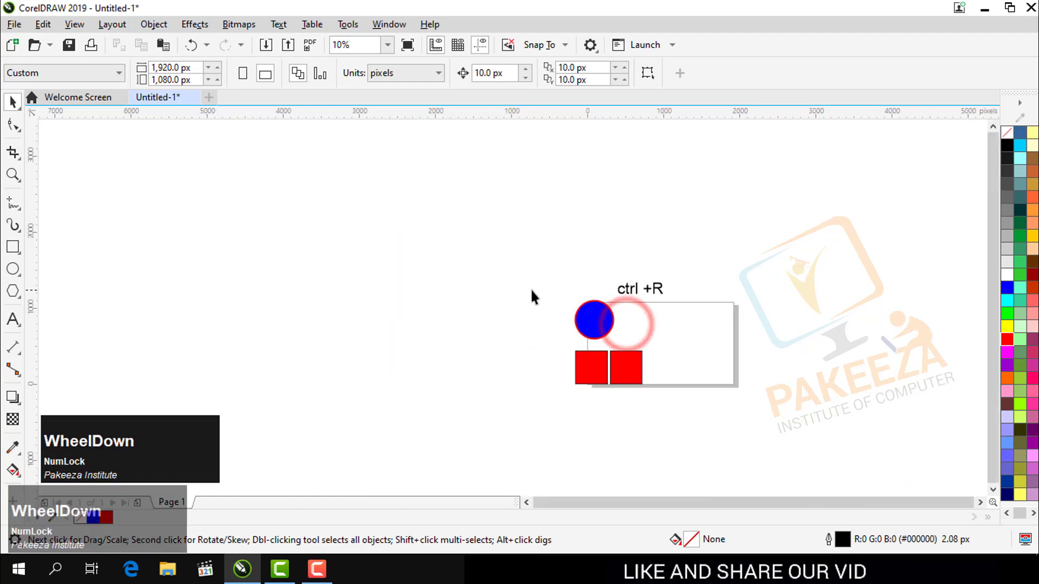
{"action": "left_click_drag", "start_coordinate": [528, 292], "coordinate": [642, 433]}
{"action": "key", "text": "Delete"}
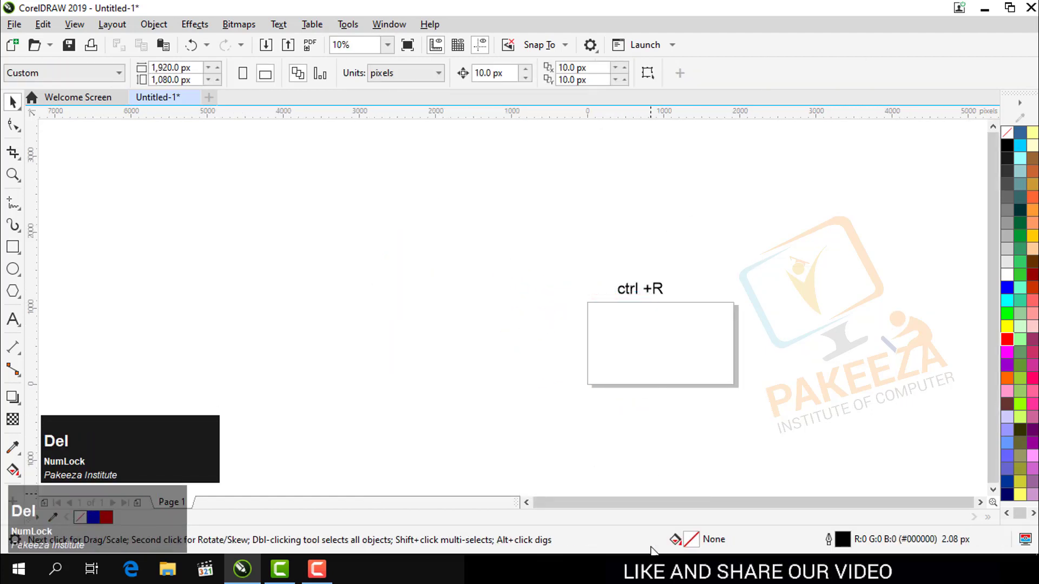
Step: Draw a circle about 308 px in diameter in the upper-left corner of the page
{"action": "scroll", "coordinate": [546, 317], "scroll_direction": "up", "scroll_amount": 2}
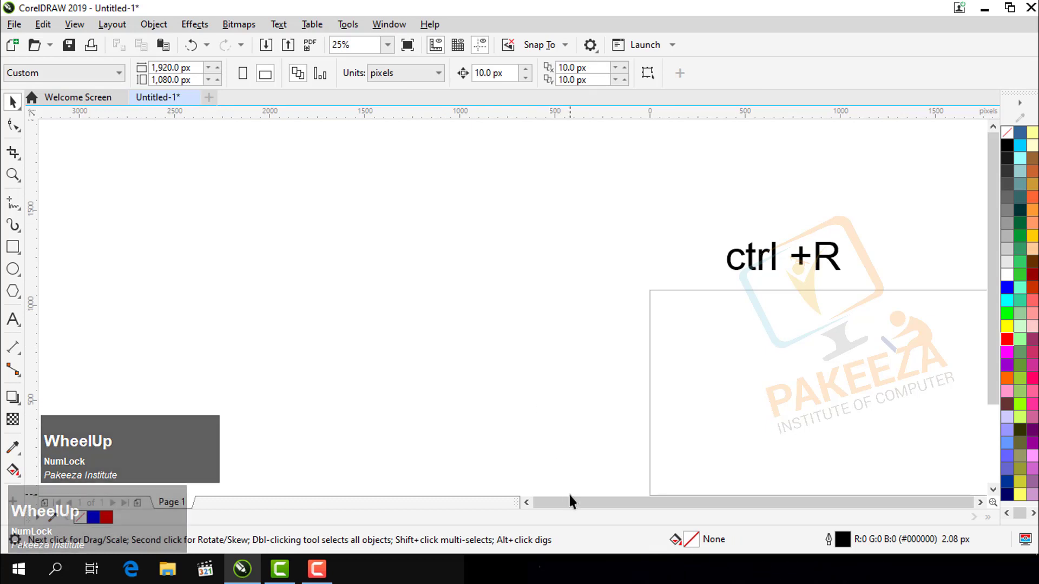
{"action": "key", "text": "F4"}
{"action": "scroll", "coordinate": [522, 352], "scroll_direction": "down", "scroll_amount": 3}
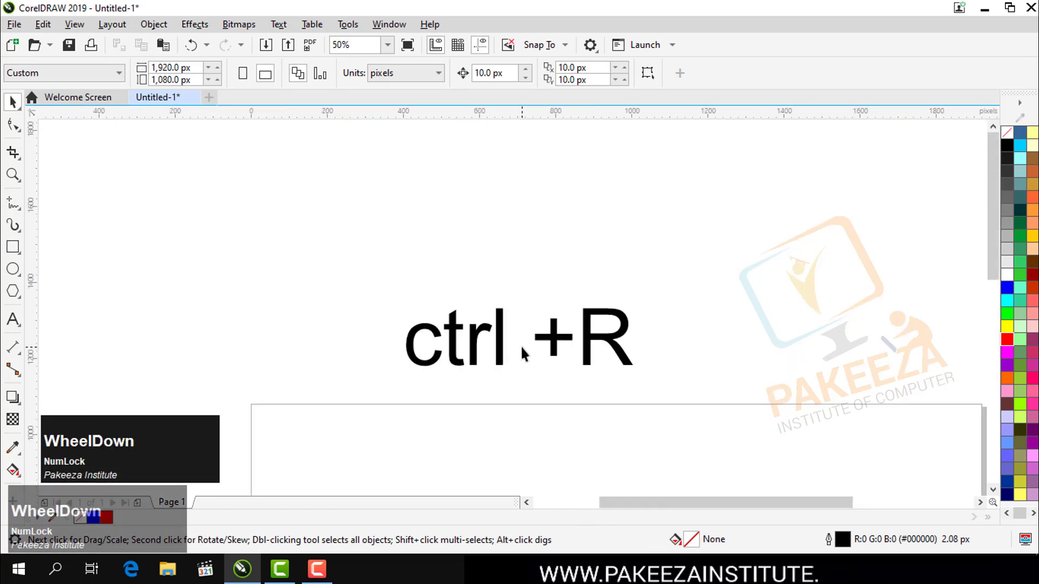
{"action": "left_click", "coordinate": [993, 489]}
{"action": "left_click", "coordinate": [992, 489]}
{"action": "scroll", "coordinate": [554, 376], "scroll_direction": "down", "scroll_amount": 1}
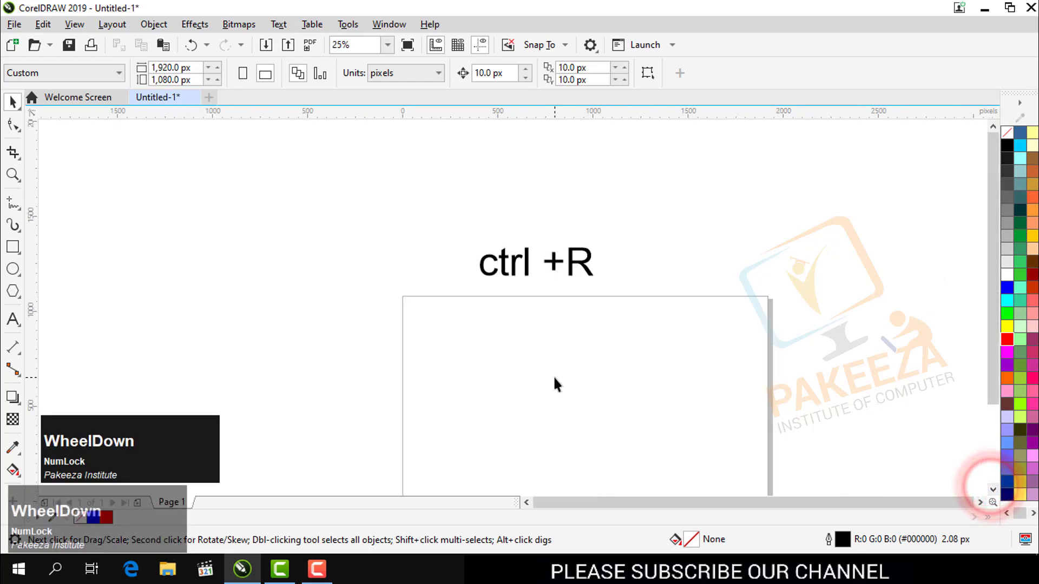
{"action": "left_click", "coordinate": [13, 268]}
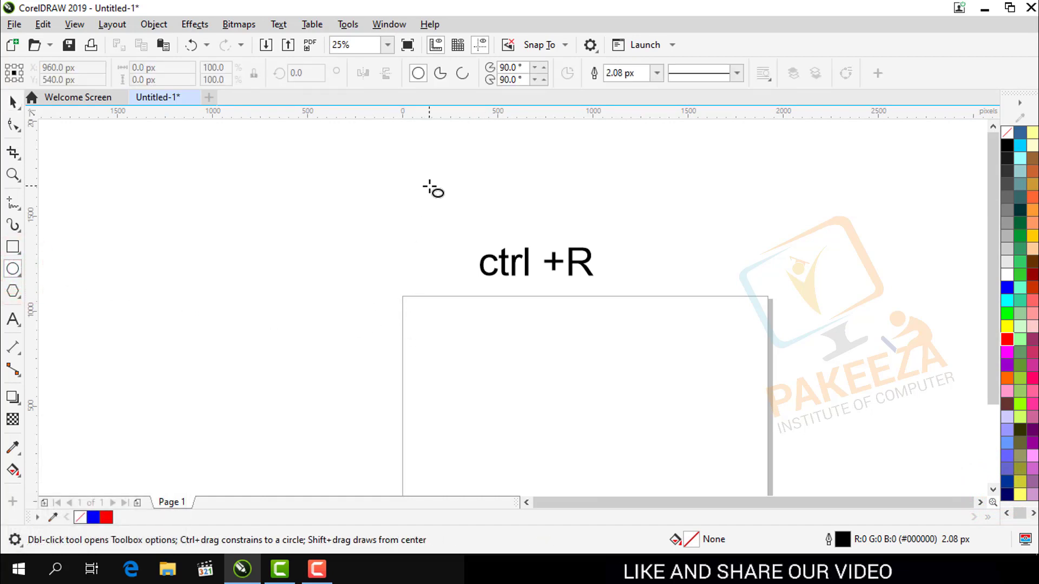
{"action": "left_click_drag", "start_coordinate": [407, 315], "coordinate": [466, 372]}
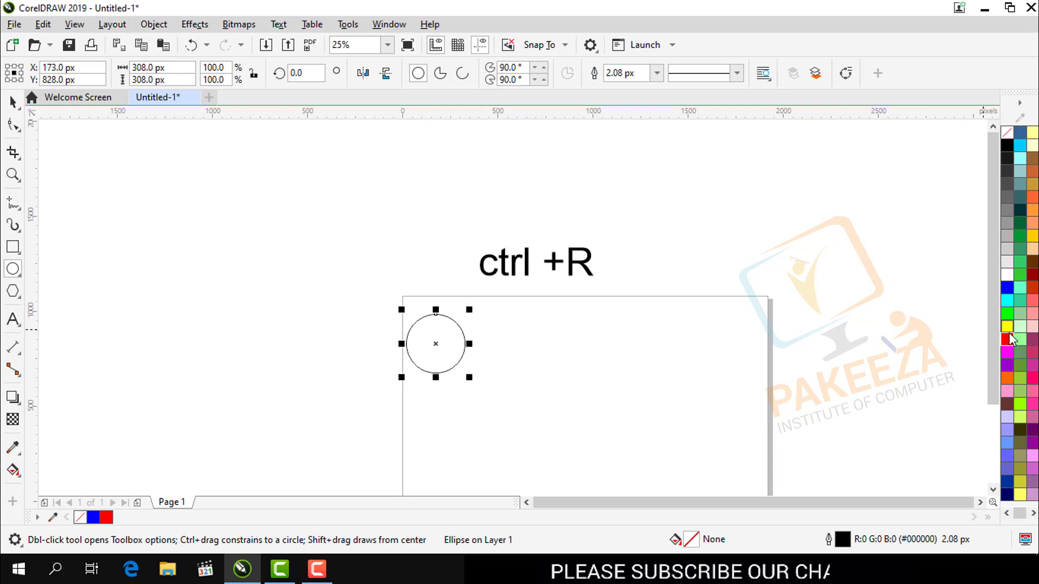
Step: Try purple and yellow fills on the circle and settle on red (#FF0000)
{"action": "left_click", "coordinate": [1006, 366]}
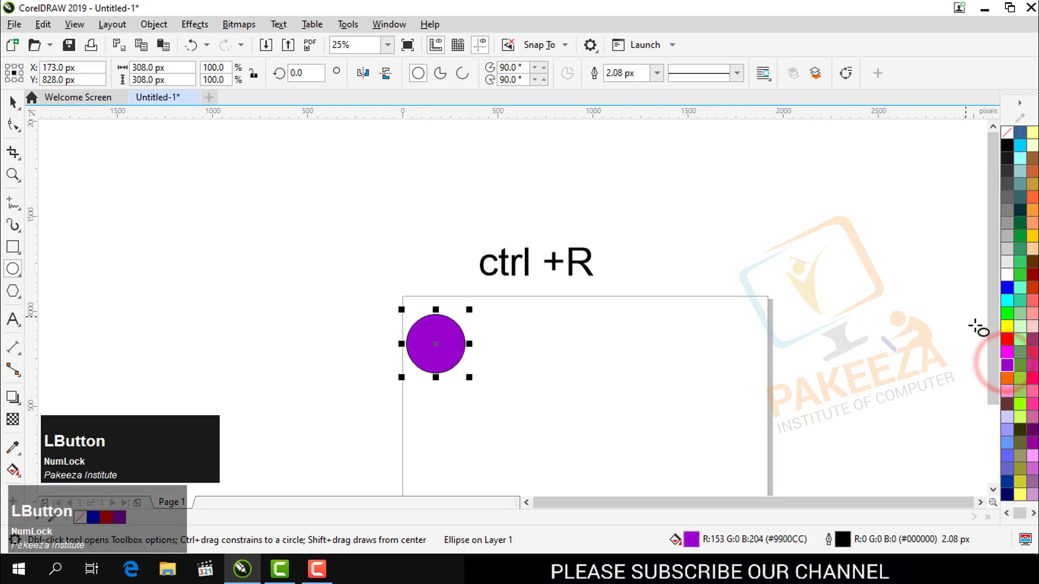
{"action": "left_click", "coordinate": [1006, 325]}
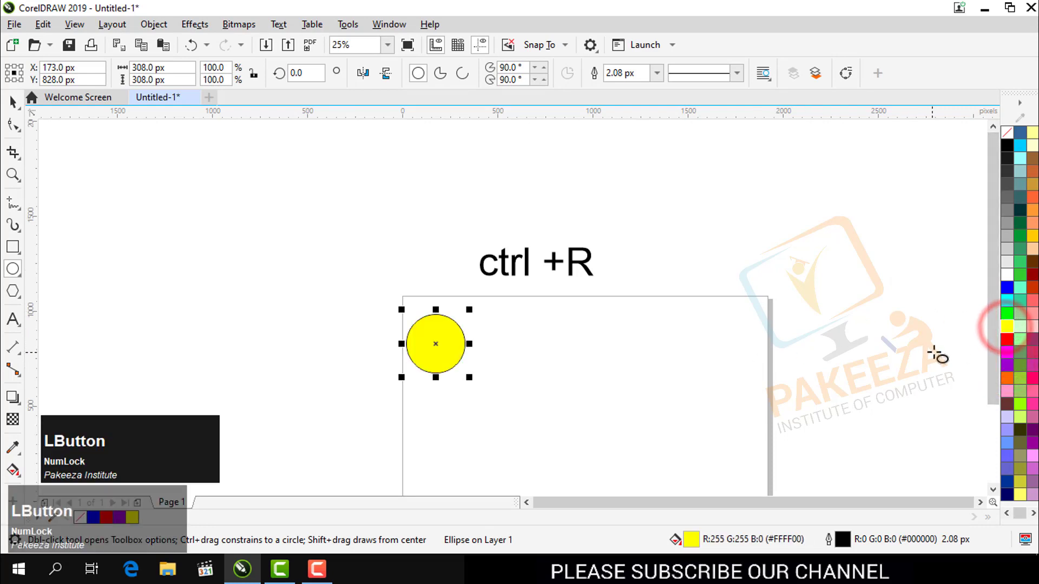
{"action": "left_click", "coordinate": [1007, 339]}
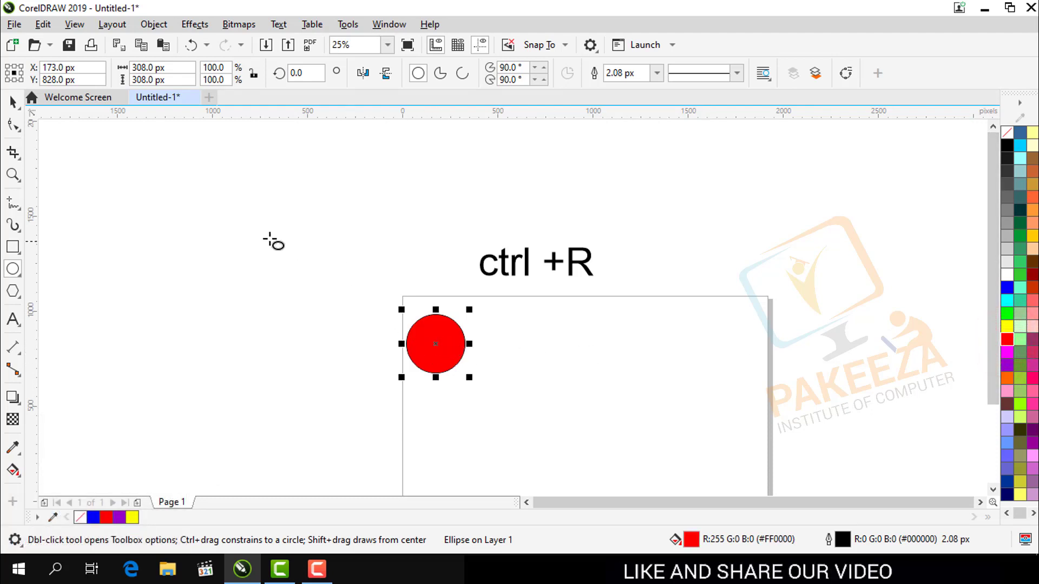
Step: Manually place two copies of the red circle side by side, each touching the previous one
{"action": "left_click", "coordinate": [12, 101]}
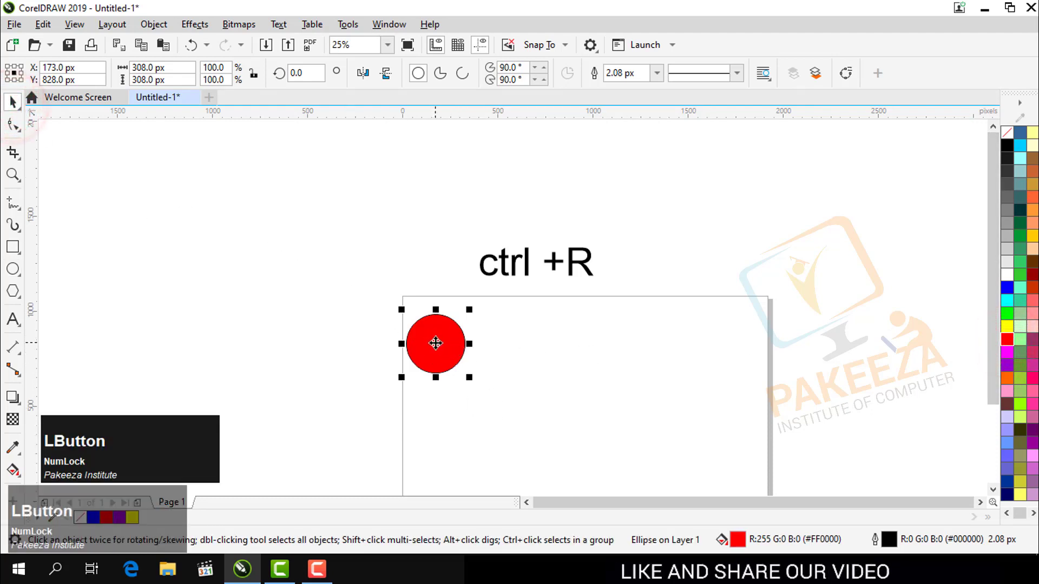
{"action": "left_click_drag", "start_coordinate": [448, 343], "coordinate": [494, 343]}
{"action": "right_click", "coordinate": [494, 343]}
{"action": "scroll", "coordinate": [557, 364], "scroll_direction": "up", "scroll_amount": 1}
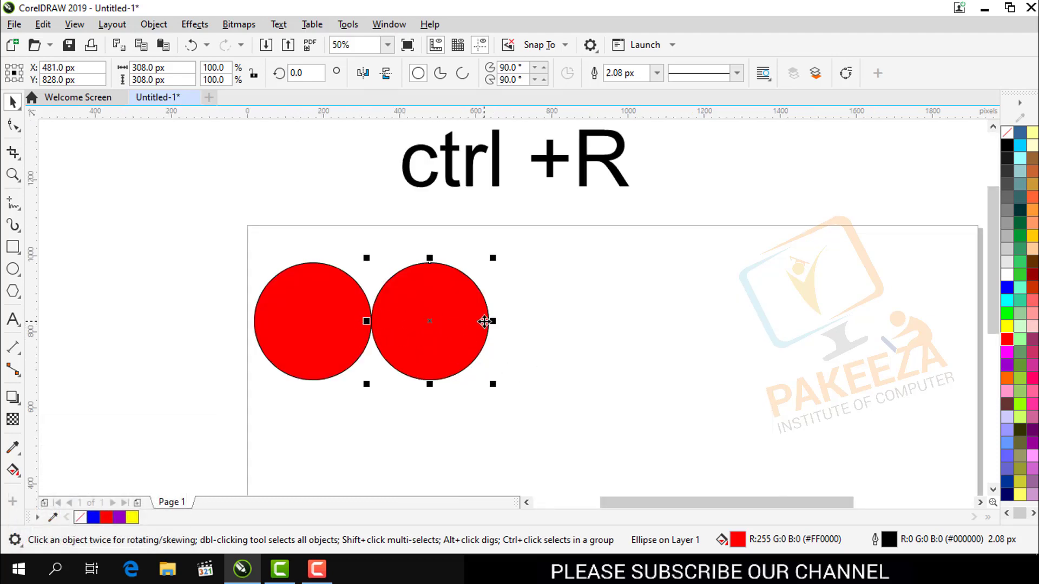
{"action": "scroll", "coordinate": [721, 311], "scroll_direction": "down", "scroll_amount": 1}
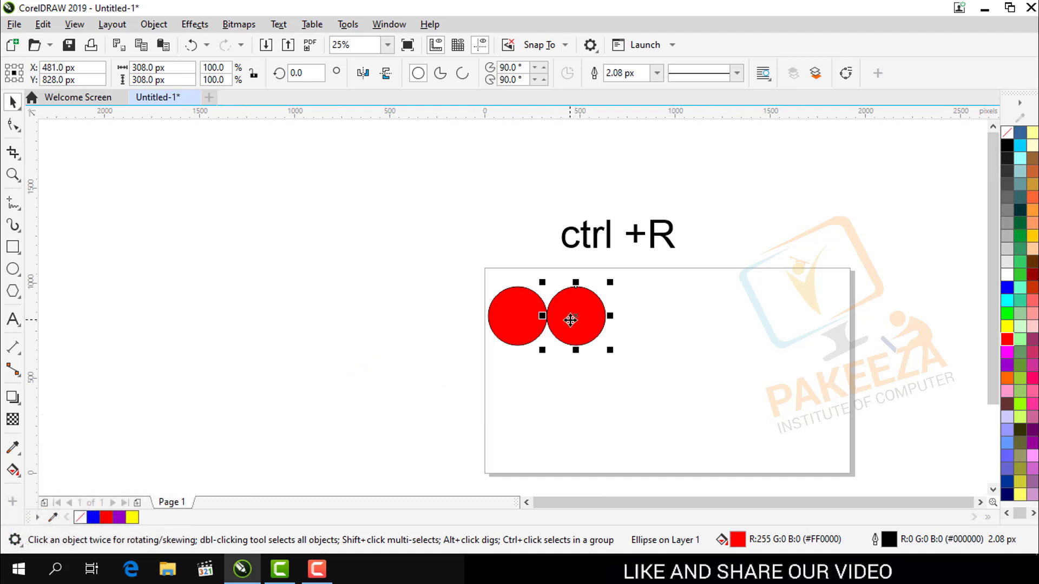
{"action": "left_click_drag", "start_coordinate": [582, 319], "coordinate": [635, 319]}
{"action": "right_click", "coordinate": [635, 319]}
{"action": "scroll", "coordinate": [635, 319], "scroll_direction": "up", "scroll_amount": 1}
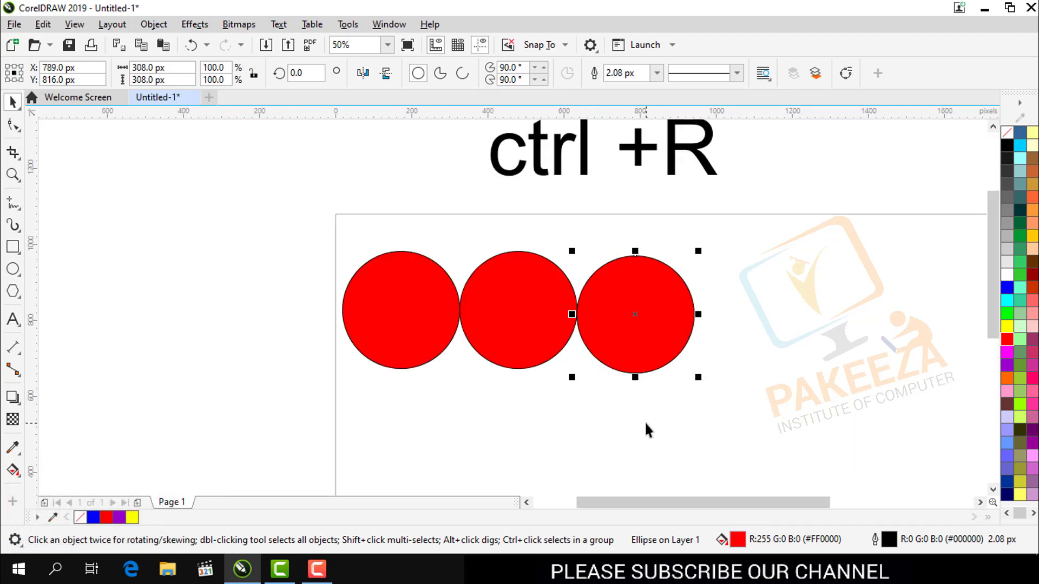
Step: Delete the two manually placed copies, leaving only the first red circle
{"action": "key", "text": "Delete"}
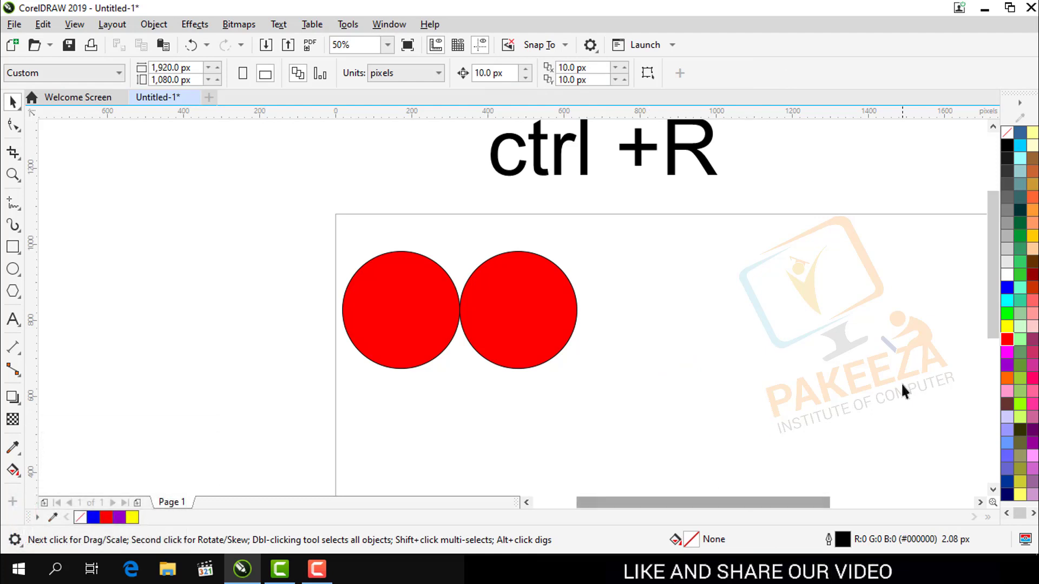
{"action": "left_click", "coordinate": [502, 302]}
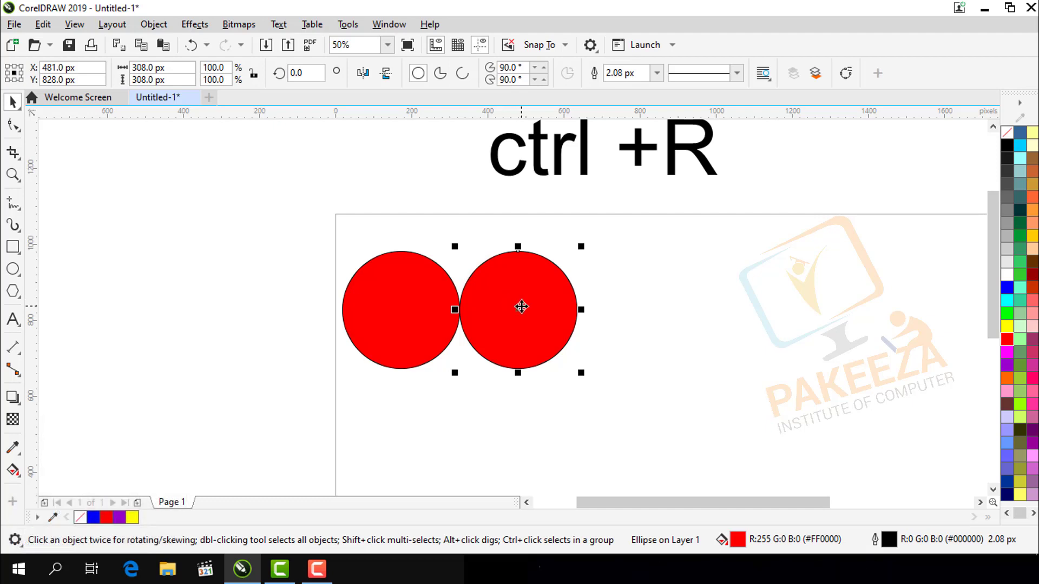
{"action": "key", "text": "Delete"}
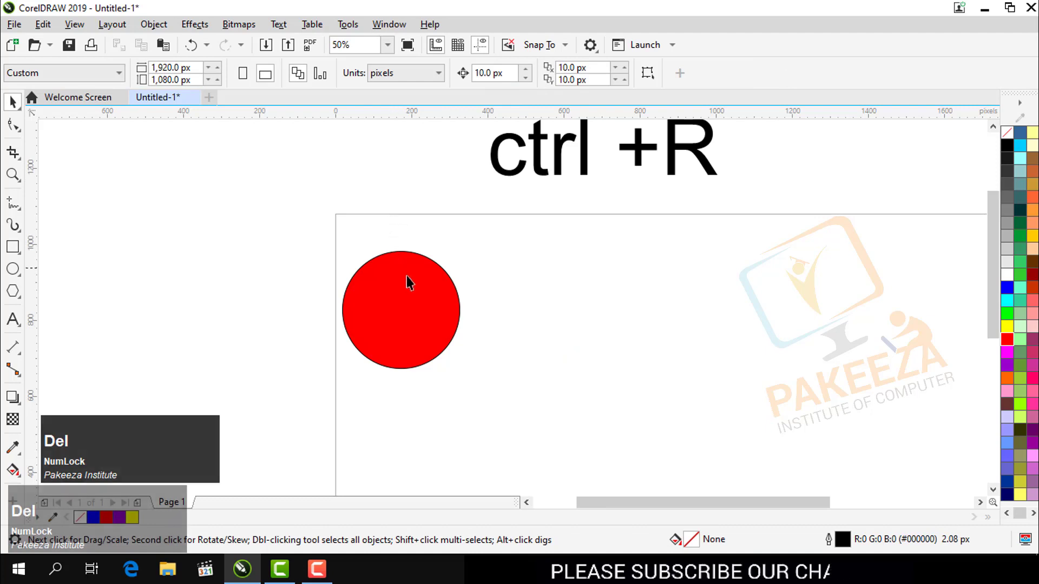
Step: Place a copy of the red circle about 312 px to its right, level with the original
{"action": "left_click", "coordinate": [414, 304]}
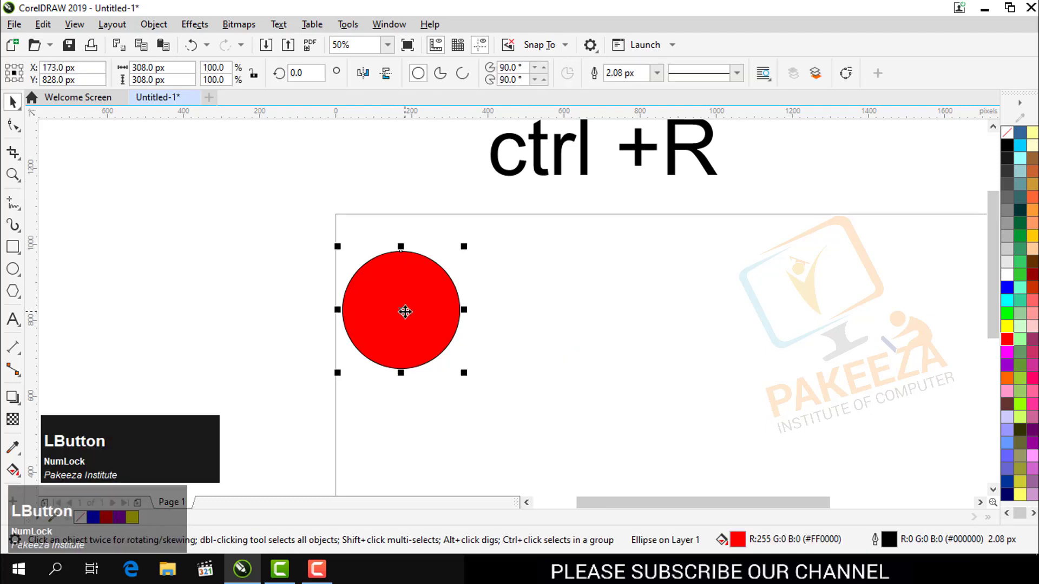
{"action": "left_click_drag", "start_coordinate": [405, 312], "coordinate": [524, 314]}
{"action": "right_click", "coordinate": [524, 314]}
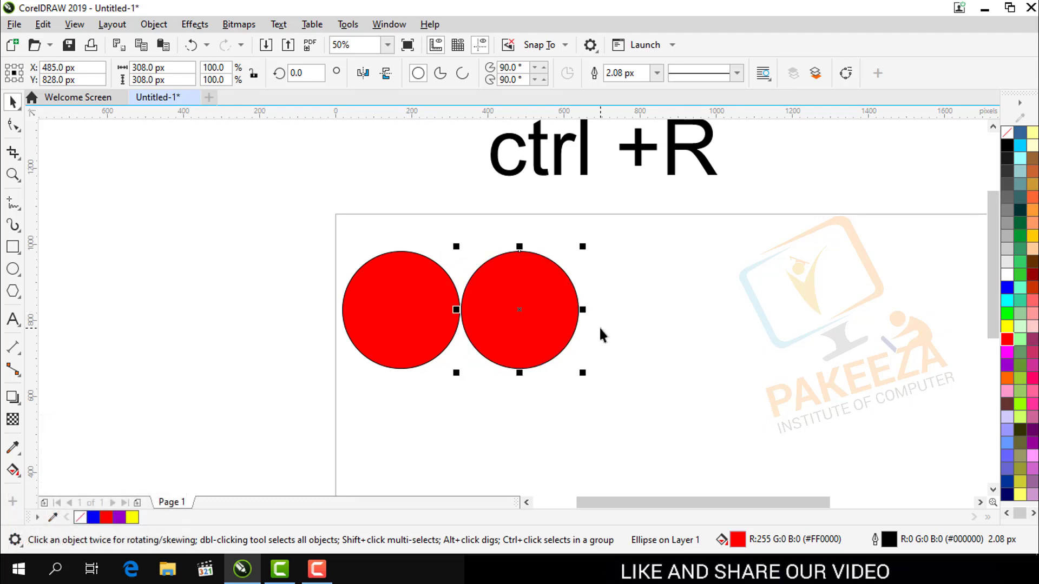
Step: Repeat the last duplication four times to complete a row of six red circles
{"action": "key", "text": "ctrl"}
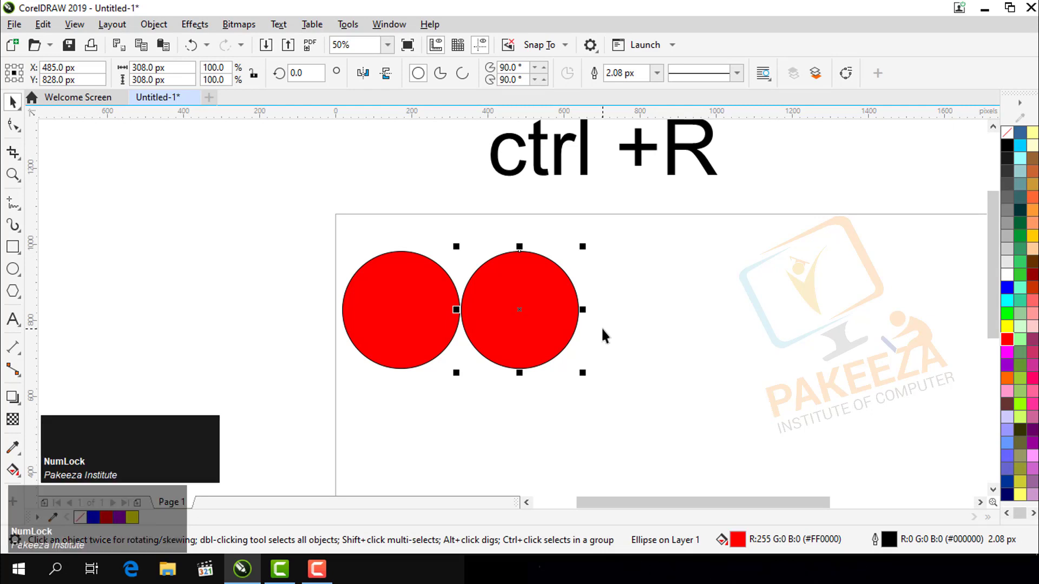
{"action": "key", "text": "ctrl+r"}
{"action": "key", "text": "ctrl+r"}
{"action": "key", "text": "ctrl+r"}
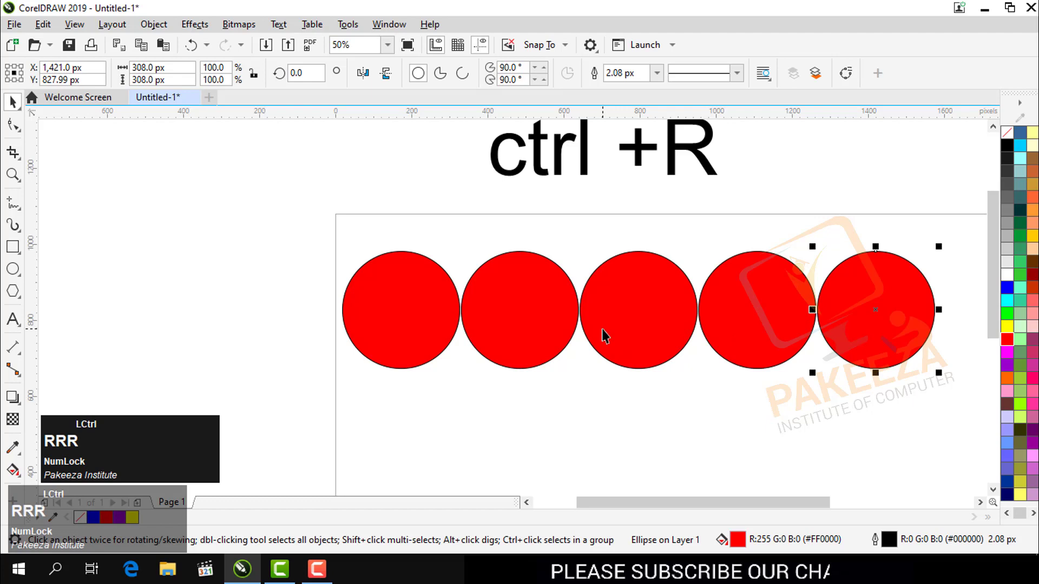
{"action": "key", "text": "ctrl+r"}
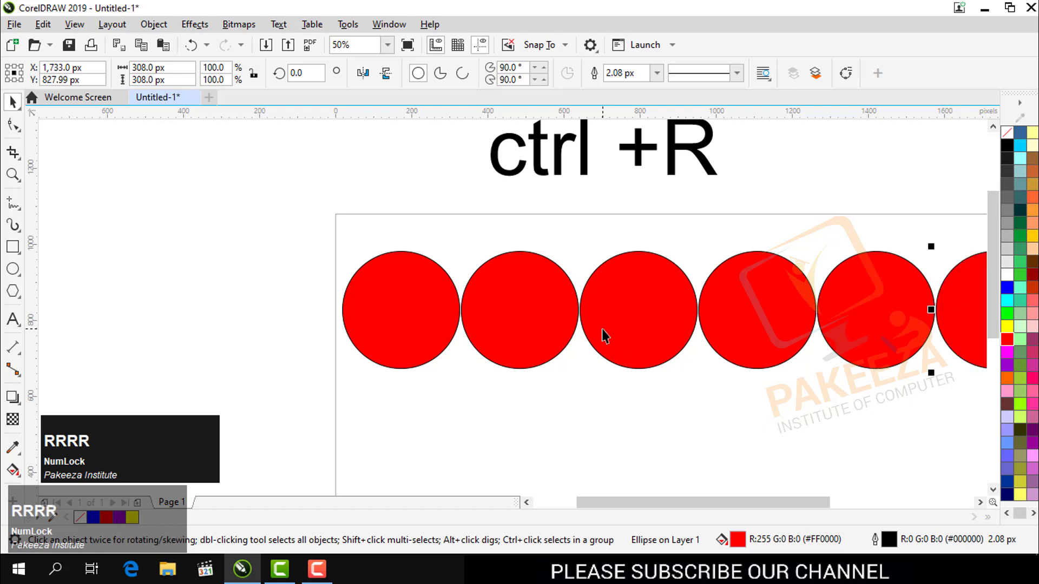
Step: Select all six circles and place a copy of the row about 288 px lower and 164 px to the left
{"action": "scroll", "coordinate": [601, 329], "scroll_direction": "down", "scroll_amount": 1}
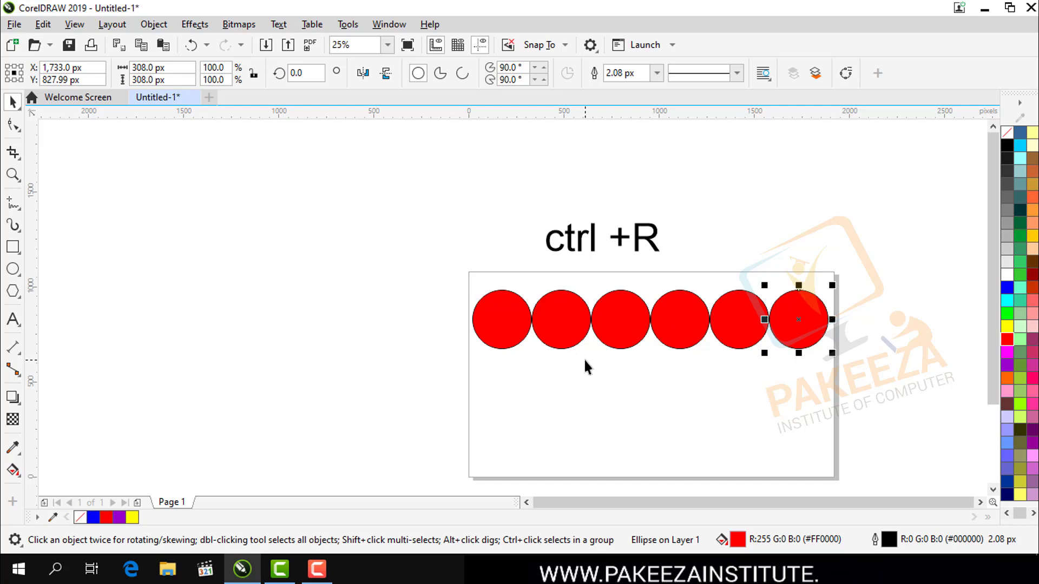
{"action": "left_click_drag", "start_coordinate": [448, 284], "coordinate": [840, 390]}
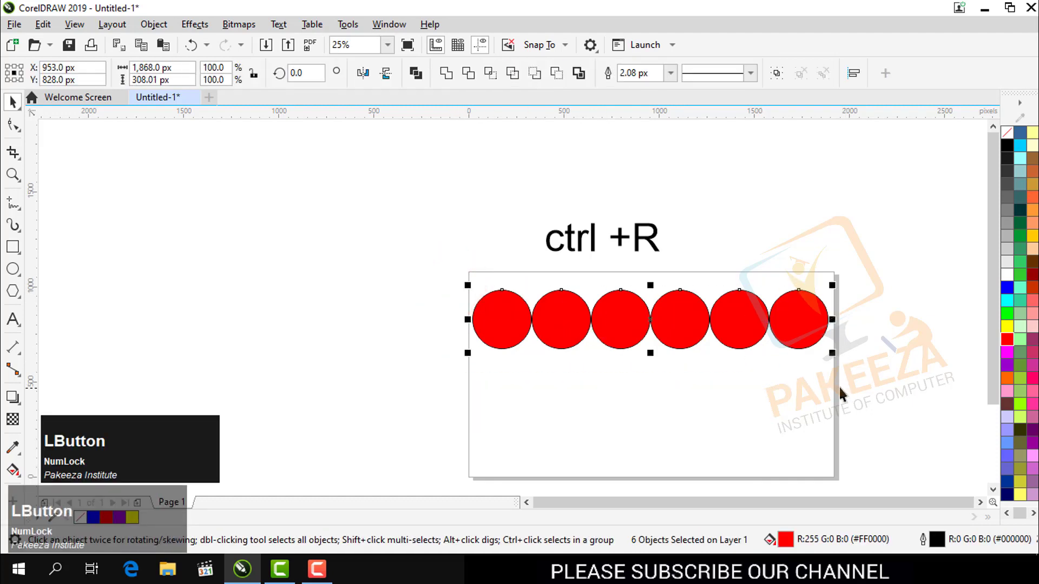
{"action": "left_click_drag", "start_coordinate": [681, 333], "coordinate": [649, 392]}
{"action": "right_click", "coordinate": [648, 393]}
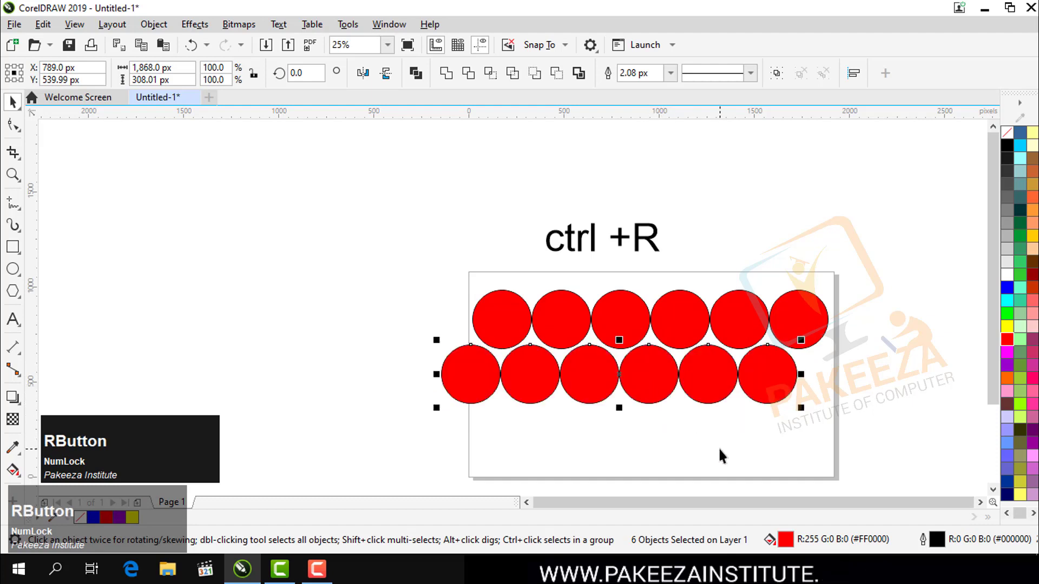
Step: Repeat the row duplication four times to build six staggered rows of circles, and clear the selection
{"action": "key", "text": "ctrl+r"}
{"action": "key", "text": "ctrl+r"}
{"action": "key", "text": "ctrl+r"}
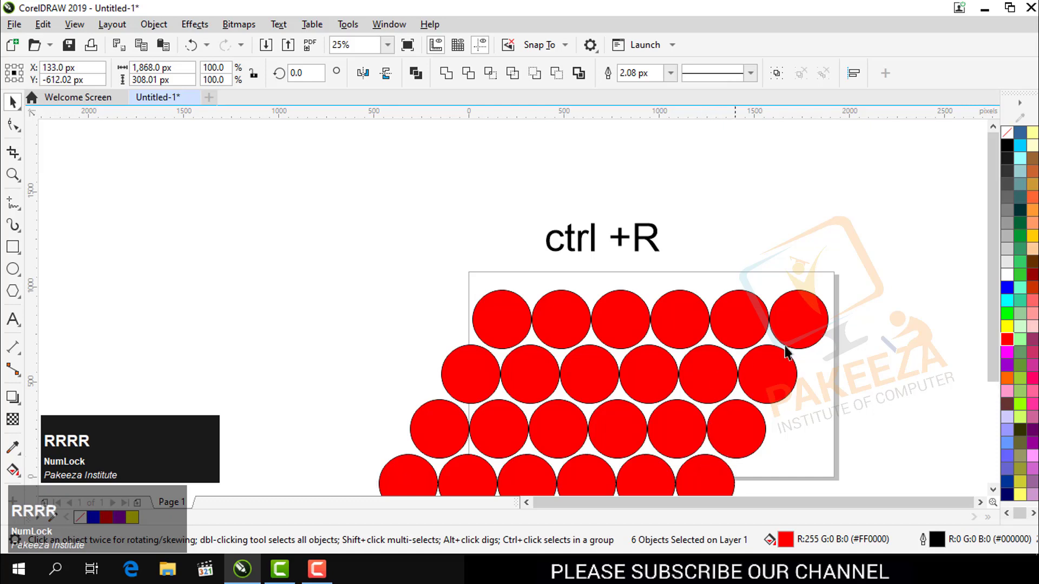
{"action": "left_click", "coordinate": [993, 490]}
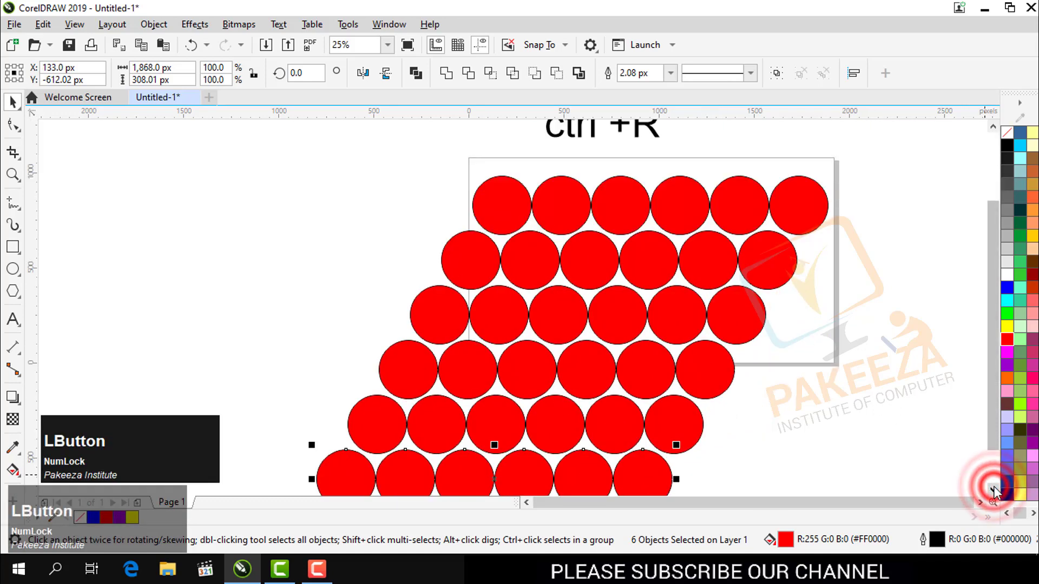
{"action": "left_click", "coordinate": [904, 411]}
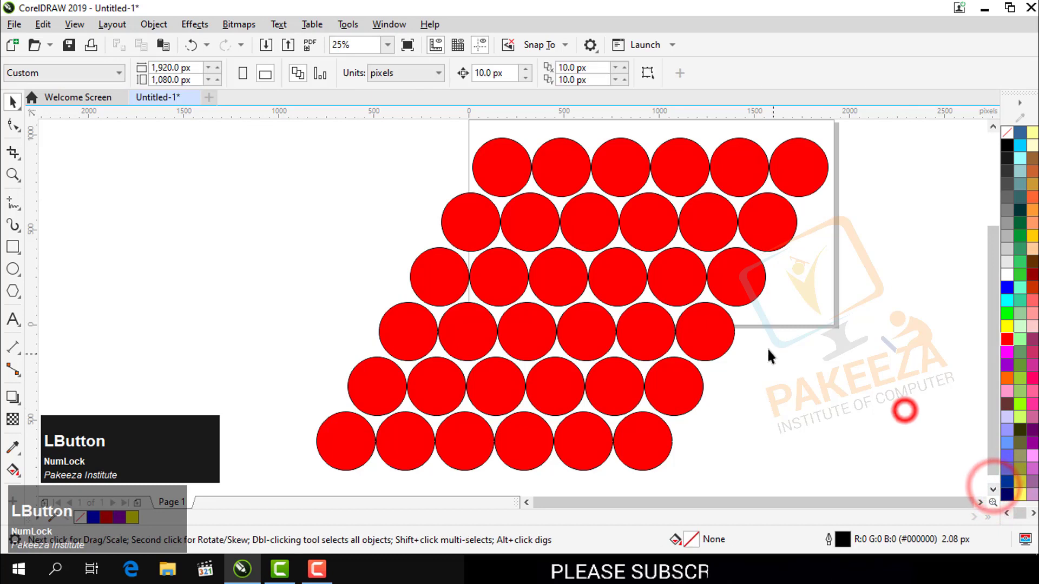
Step: Fill the fifth circle and the first three circles of the third row with yellow
{"action": "left_click", "coordinate": [670, 274]}
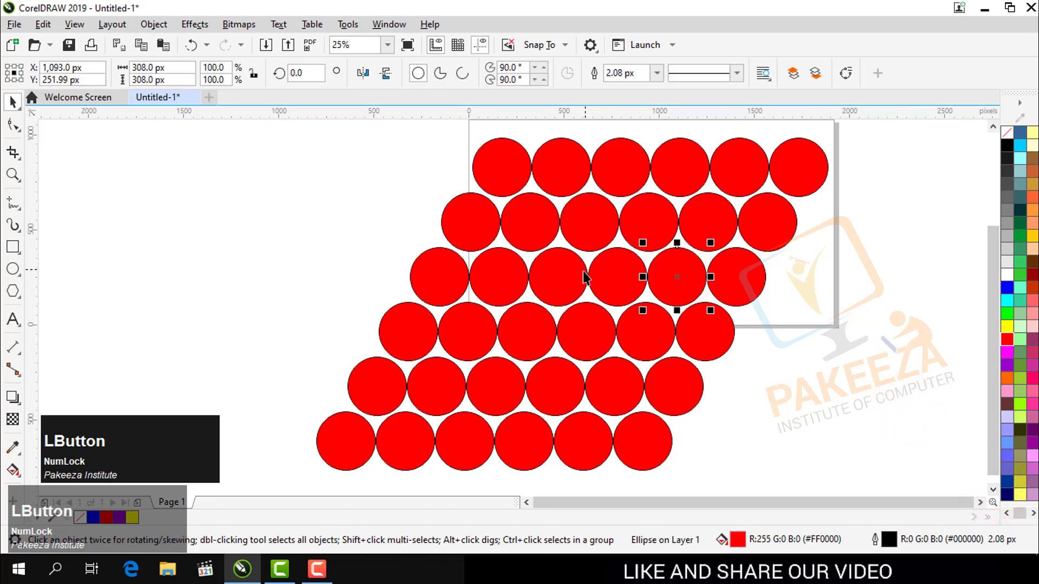
{"action": "left_click", "coordinate": [1009, 328]}
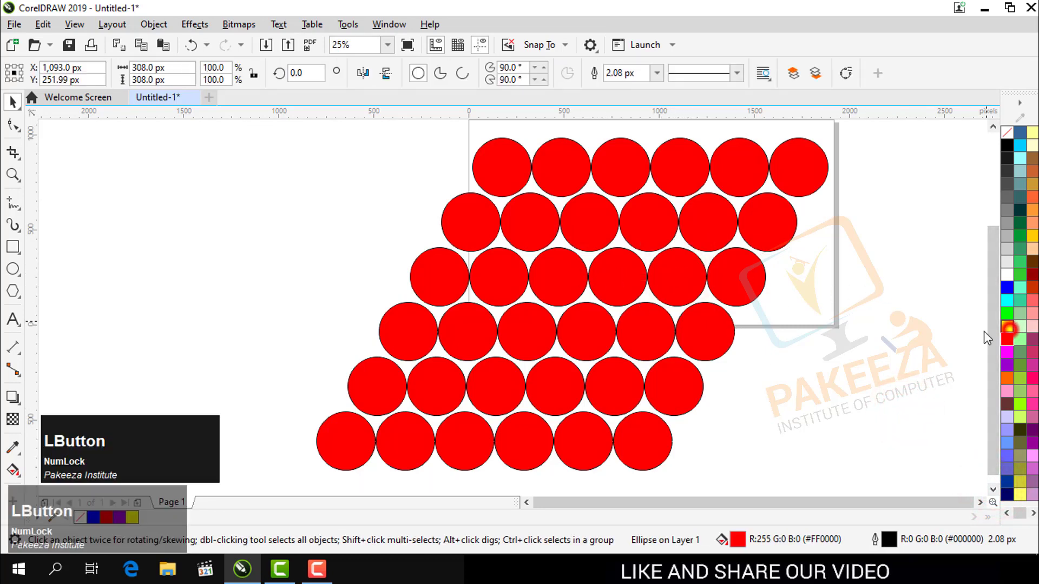
{"action": "left_click_drag", "start_coordinate": [411, 222], "coordinate": [611, 319]}
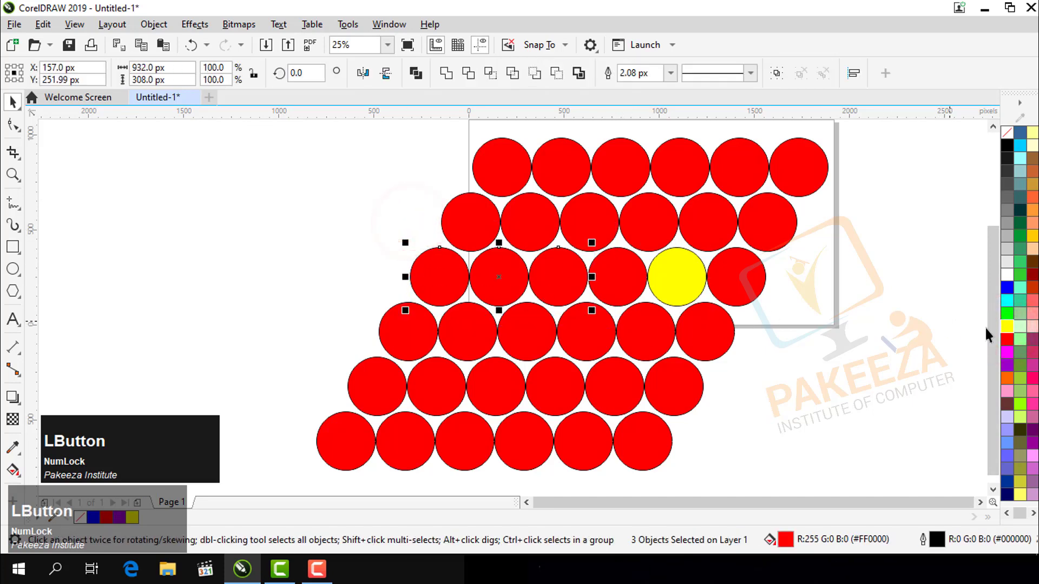
{"action": "left_click", "coordinate": [1007, 327]}
{"action": "left_click", "coordinate": [754, 342]}
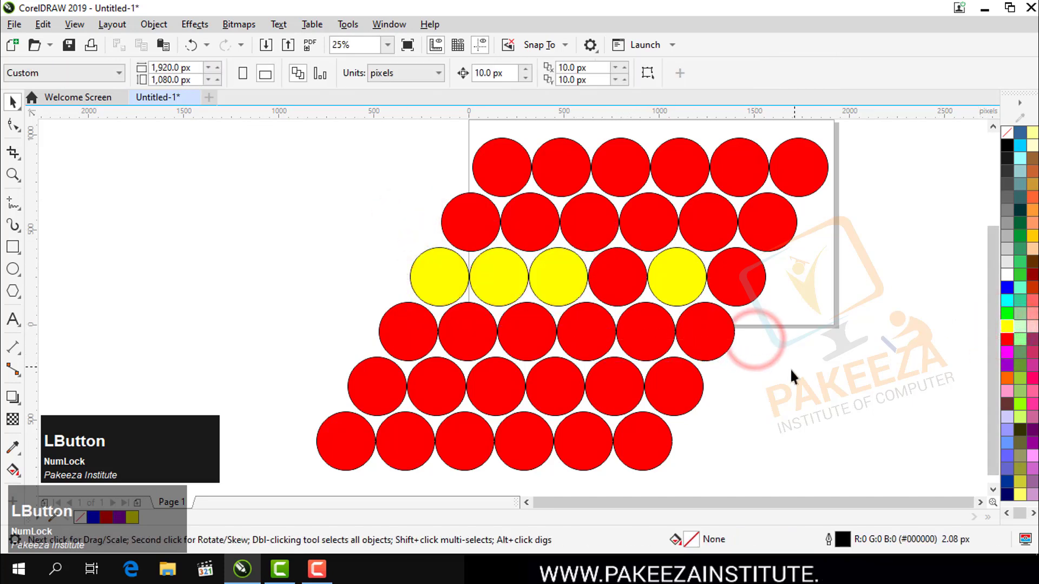
Step: Select the last five circles of the fifth row and fill them with orange
{"action": "left_click_drag", "start_coordinate": [726, 376], "coordinate": [353, 434]}
{"action": "left_click_drag", "start_coordinate": [745, 361], "coordinate": [438, 430]}
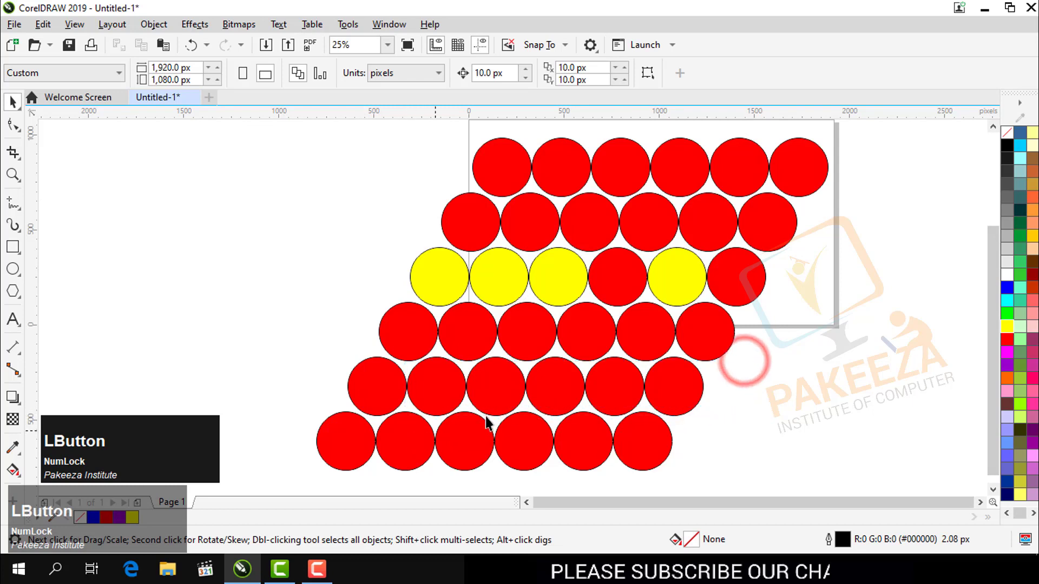
{"action": "left_click_drag", "start_coordinate": [749, 352], "coordinate": [408, 424]}
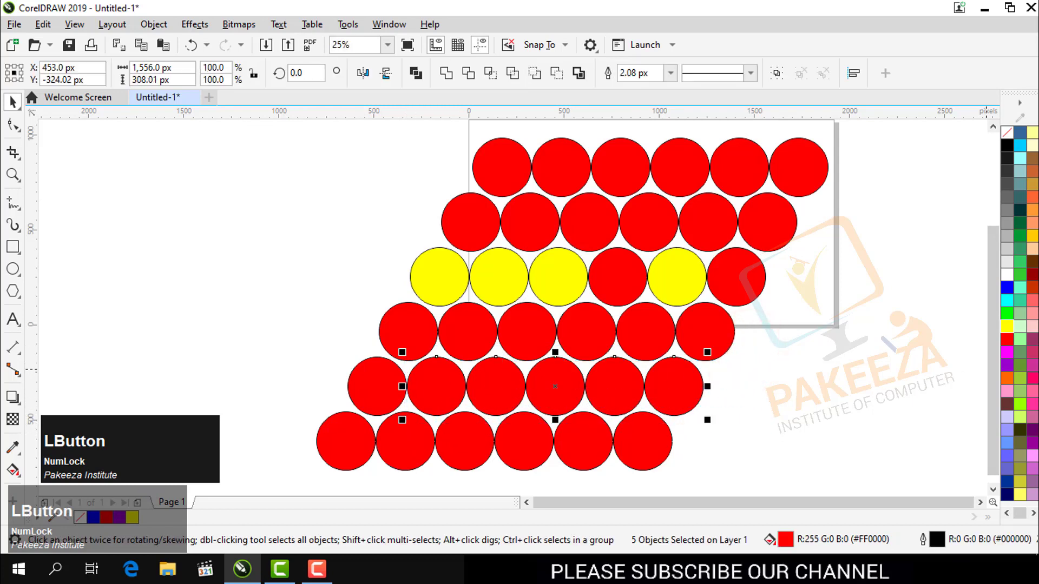
{"action": "left_click", "coordinate": [1007, 379]}
Step: Fill all six circles of the second row with blue and clear the selection
{"action": "left_click_drag", "start_coordinate": [849, 202], "coordinate": [488, 192]}
{"action": "left_click_drag", "start_coordinate": [434, 168], "coordinate": [972, 280]}
{"action": "left_click", "coordinate": [1005, 287]}
{"action": "left_click", "coordinate": [891, 297]}
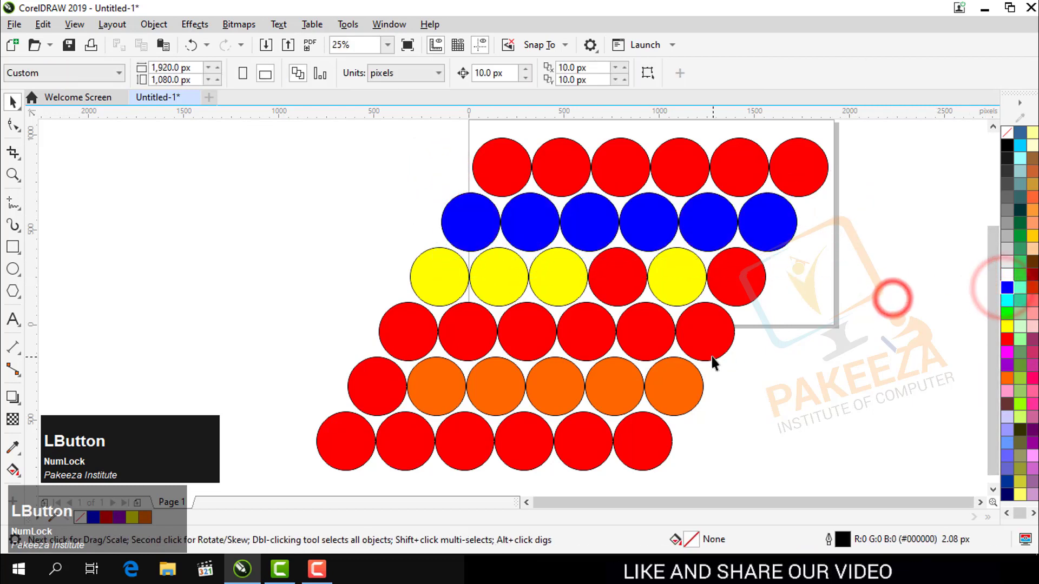
Step: Fill the last circles of the fourth and fifth rows with light green and clear the selection
{"action": "left_click_drag", "start_coordinate": [794, 273], "coordinate": [626, 428]}
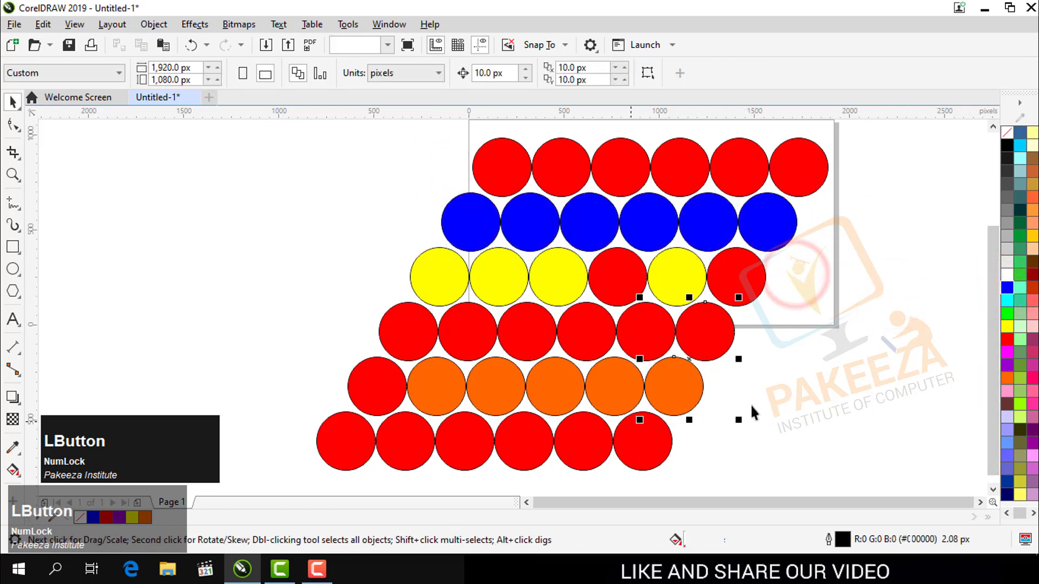
{"action": "left_click", "coordinate": [1006, 364]}
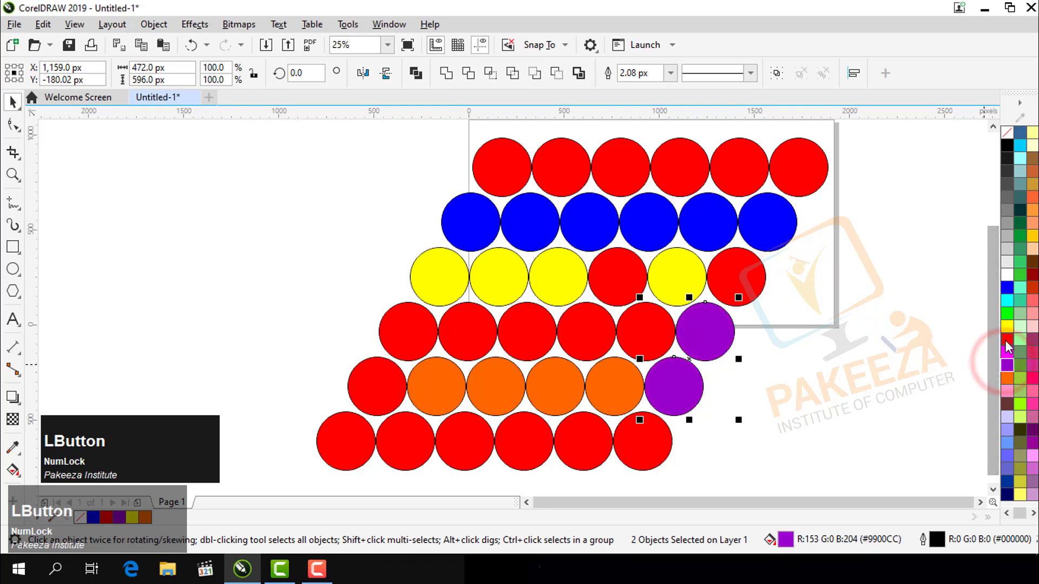
{"action": "left_click", "coordinate": [1017, 419]}
{"action": "left_click", "coordinate": [886, 404]}
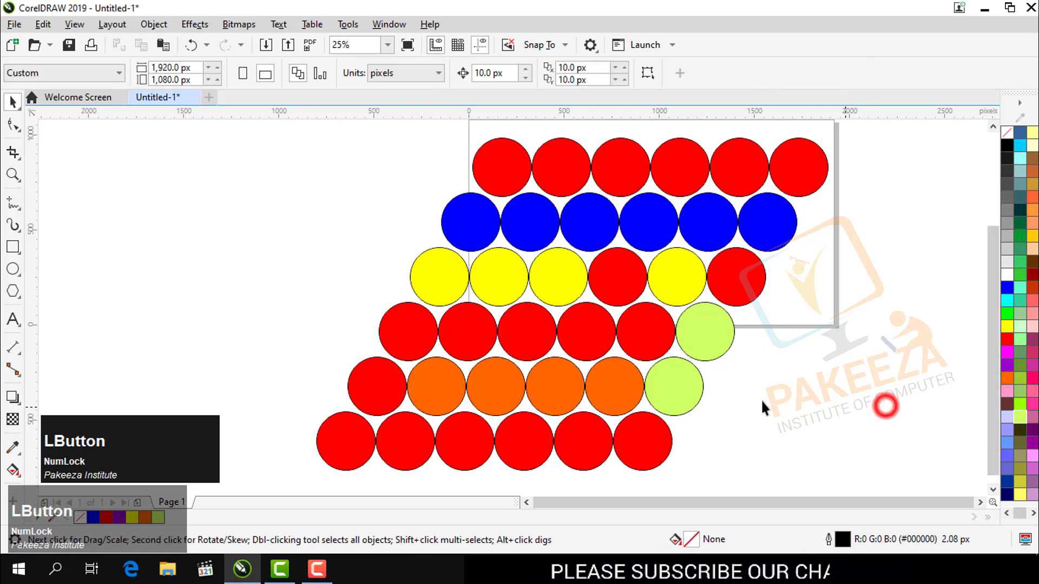
{"action": "left_click", "coordinate": [227, 265]}
{"action": "scroll", "coordinate": [227, 265], "scroll_direction": "down", "scroll_amount": 3}
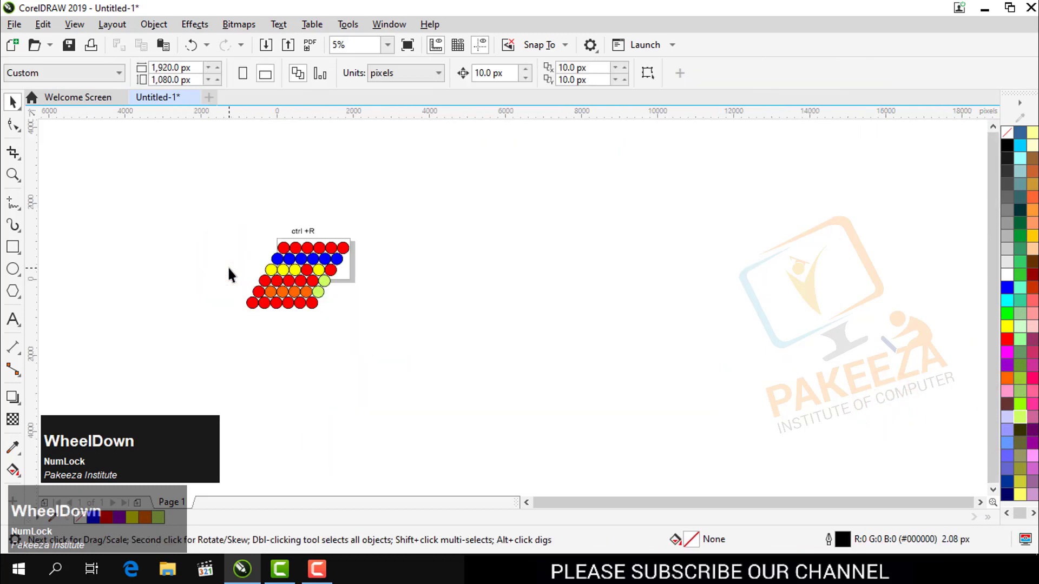
{"action": "scroll", "coordinate": [227, 265], "scroll_direction": "up", "scroll_amount": 1}
{"action": "scroll", "coordinate": [228, 275], "scroll_direction": "up", "scroll_amount": 1}
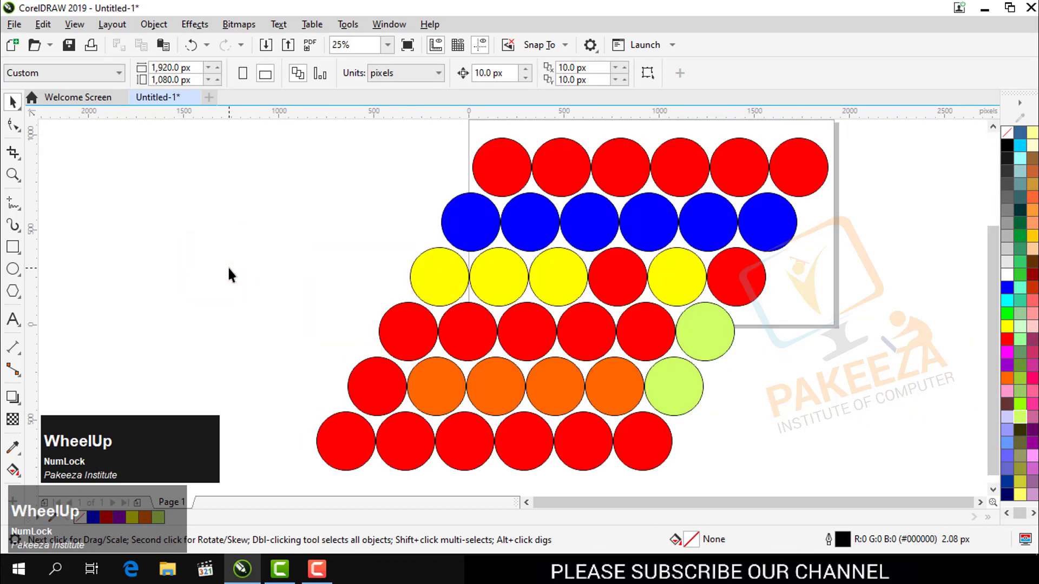
{"action": "scroll", "coordinate": [228, 274], "scroll_direction": "down", "scroll_amount": 2}
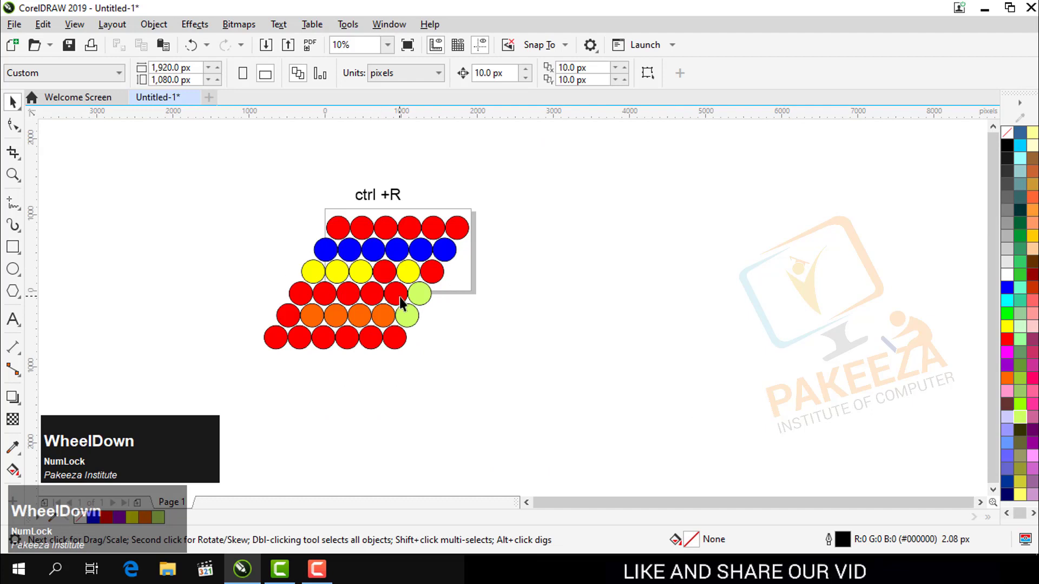
{"action": "left_click", "coordinate": [322, 566]}
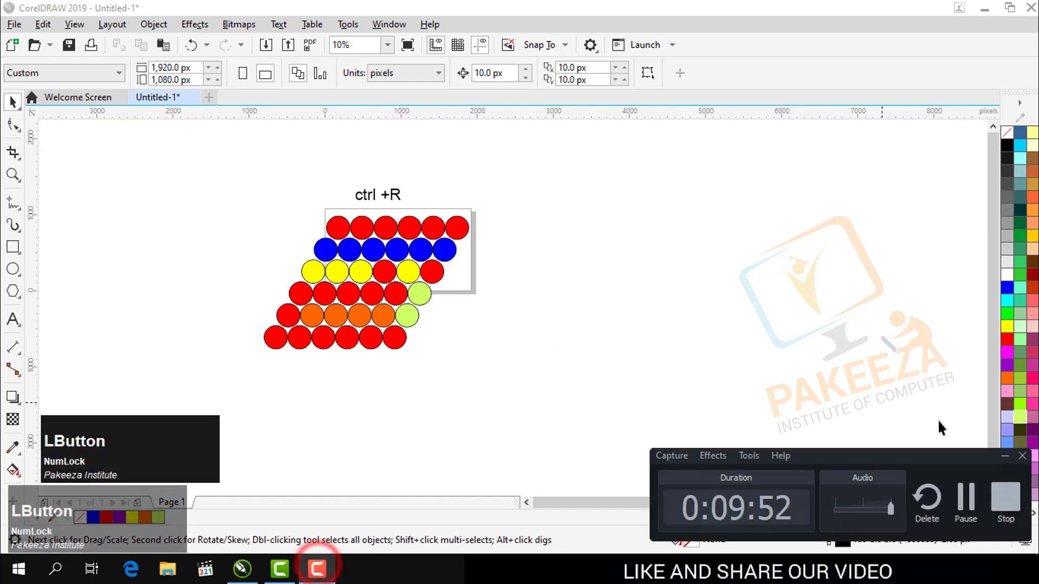
{"action": "left_click", "coordinate": [1004, 456]}
{"action": "scroll", "coordinate": [433, 267], "scroll_direction": "up", "scroll_amount": 2}
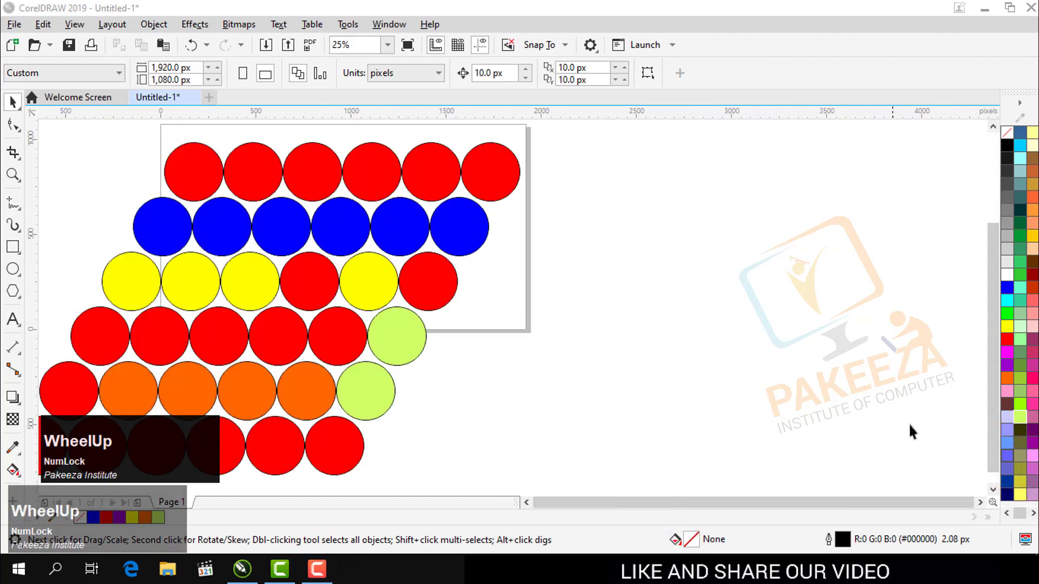
{"action": "left_click_drag", "start_coordinate": [859, 505], "coordinate": [774, 509]}
{"action": "left_click", "coordinate": [497, 10]}
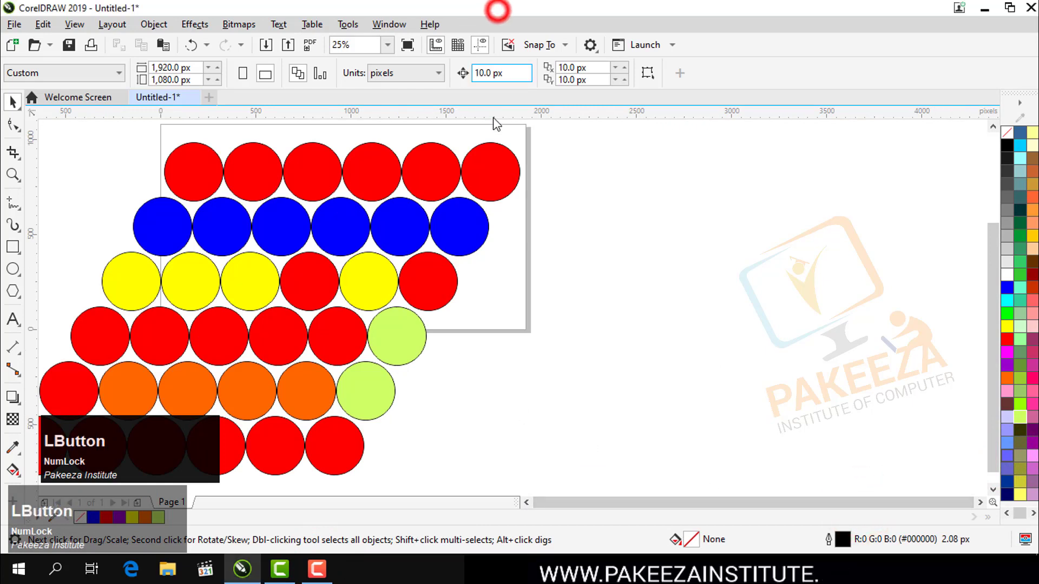
Step: Draw an unfilled circle about 1,056 px in diameter in the empty area to the right of the coloured rows
{"action": "left_click", "coordinate": [13, 269]}
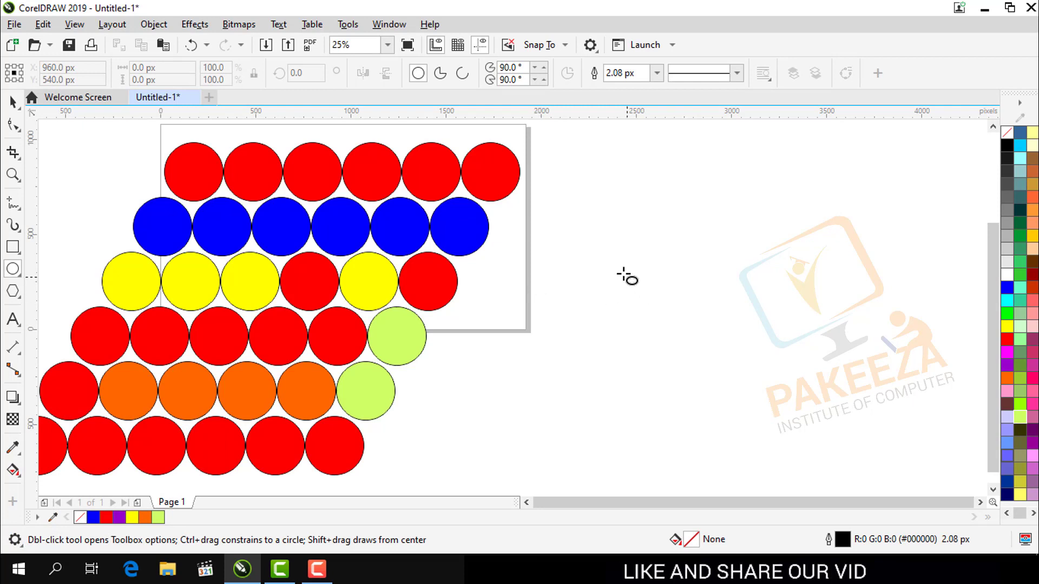
{"action": "left_click_drag", "start_coordinate": [618, 253], "coordinate": [817, 434]}
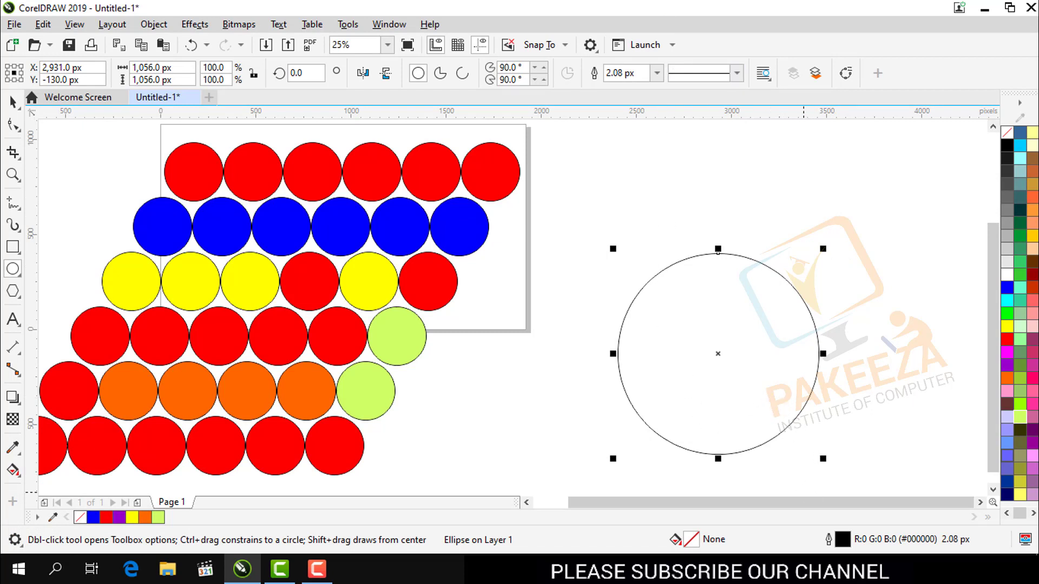
{"action": "key", "text": "Num_Lock"}
{"action": "key", "text": "shift"}
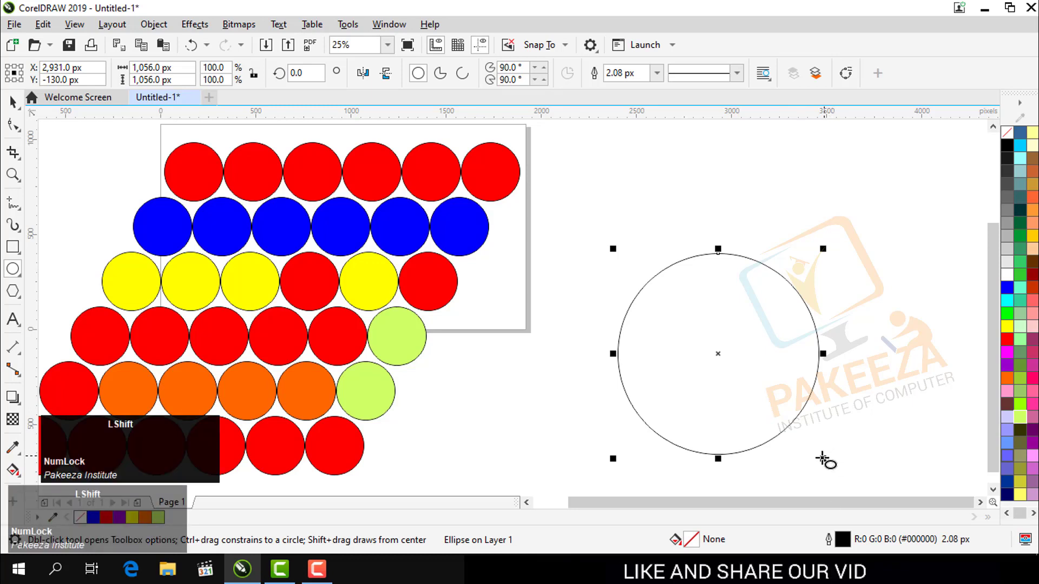
Step: Shrink the new circle about its centre to about 888 px in diameter and delete the off-centre outer circle
{"action": "mouse_move", "coordinate": [823, 460]}
{"action": "left_mouse_down"}
{"action": "mouse_move", "coordinate": [809, 443]}
{"action": "mouse_move", "coordinate": [827, 459]}
{"action": "left_mouse_up"}
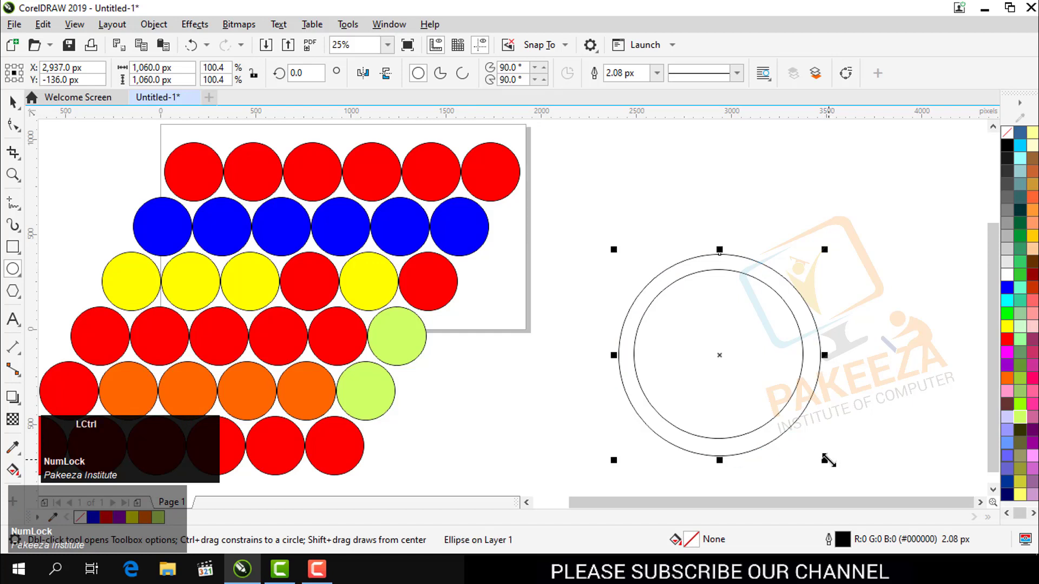
{"action": "key", "text": "ctrl+z"}
{"action": "key", "text": "ctrl+z"}
{"action": "key", "text": "ctrl+z"}
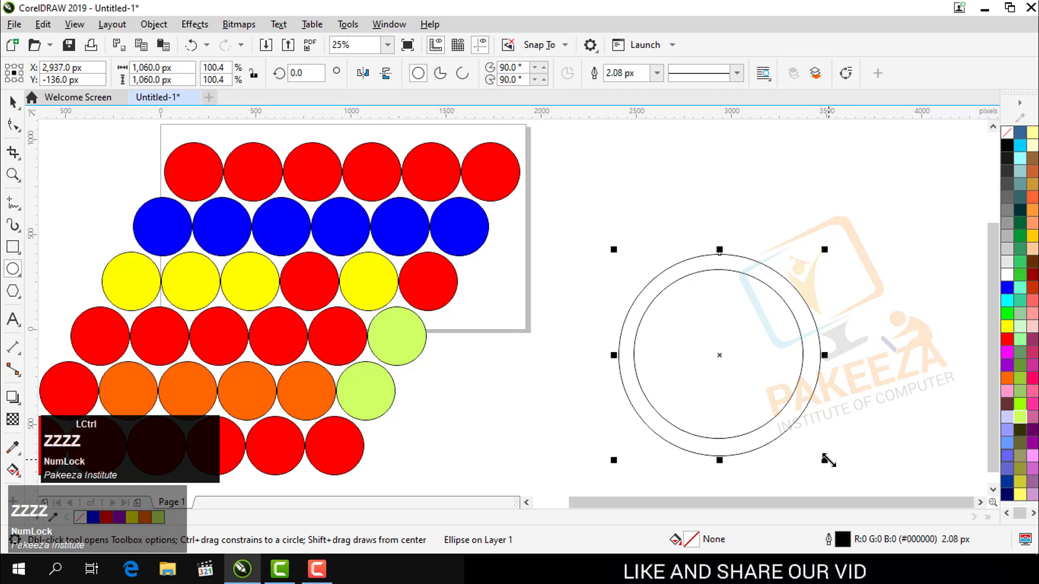
{"action": "key", "text": "BackSpace"}
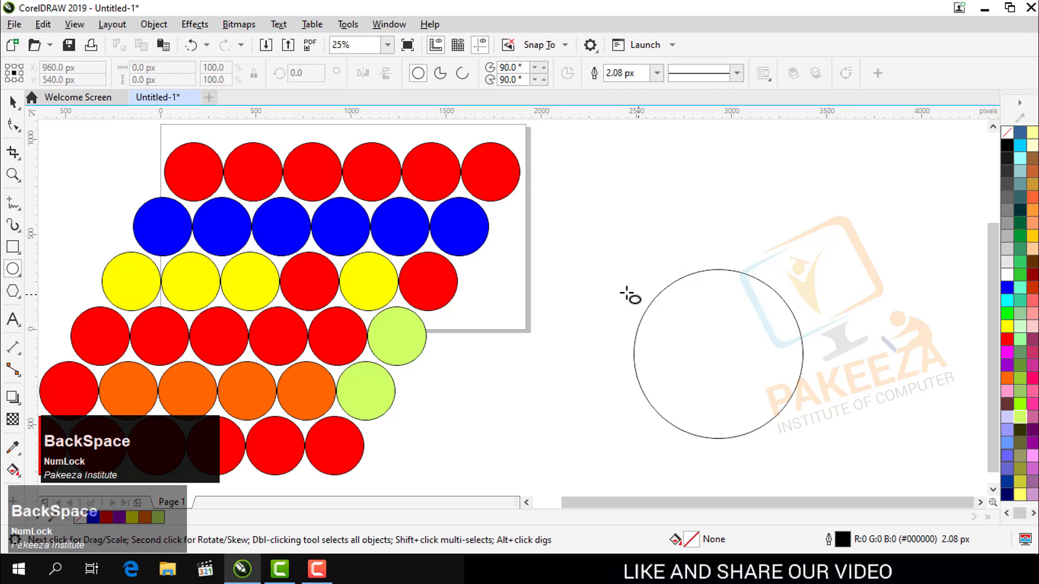
Step: Add an enlarged concentric copy of the circle, about 1,144 px in diameter
{"action": "left_click", "coordinate": [13, 101]}
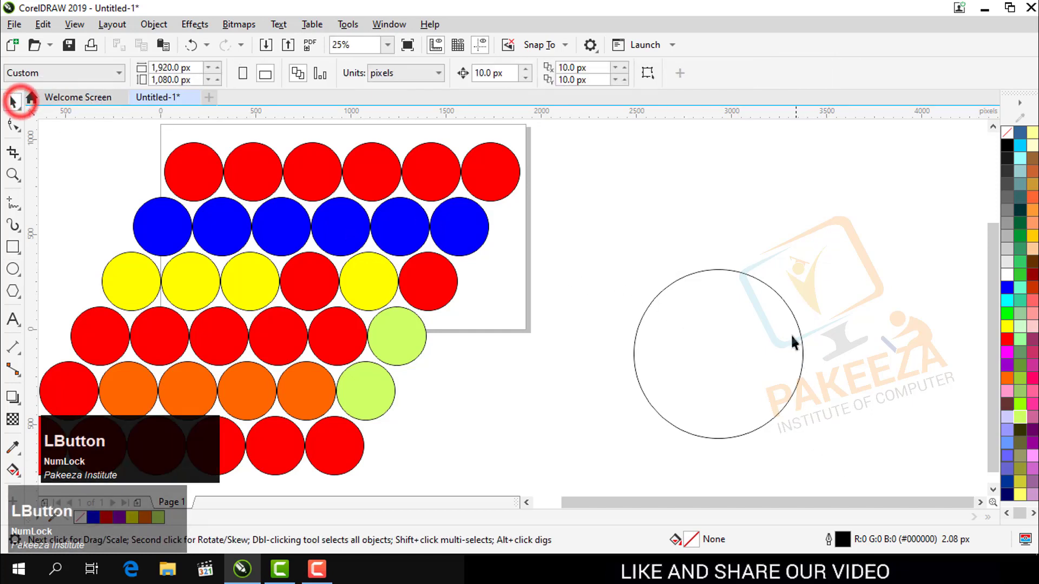
{"action": "left_click", "coordinate": [739, 274]}
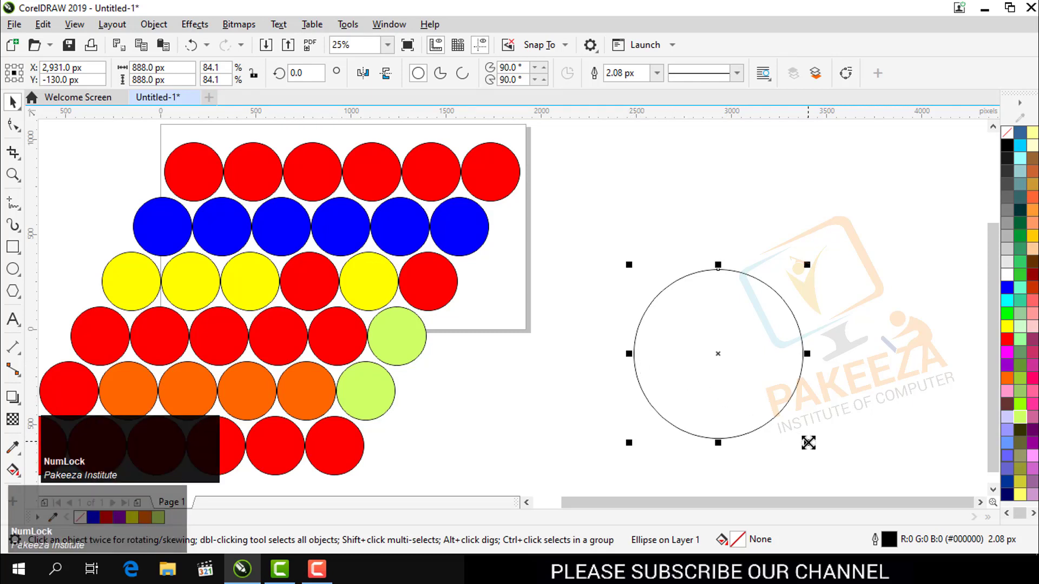
{"action": "left_click_drag", "start_coordinate": [808, 442], "coordinate": [842, 467]}
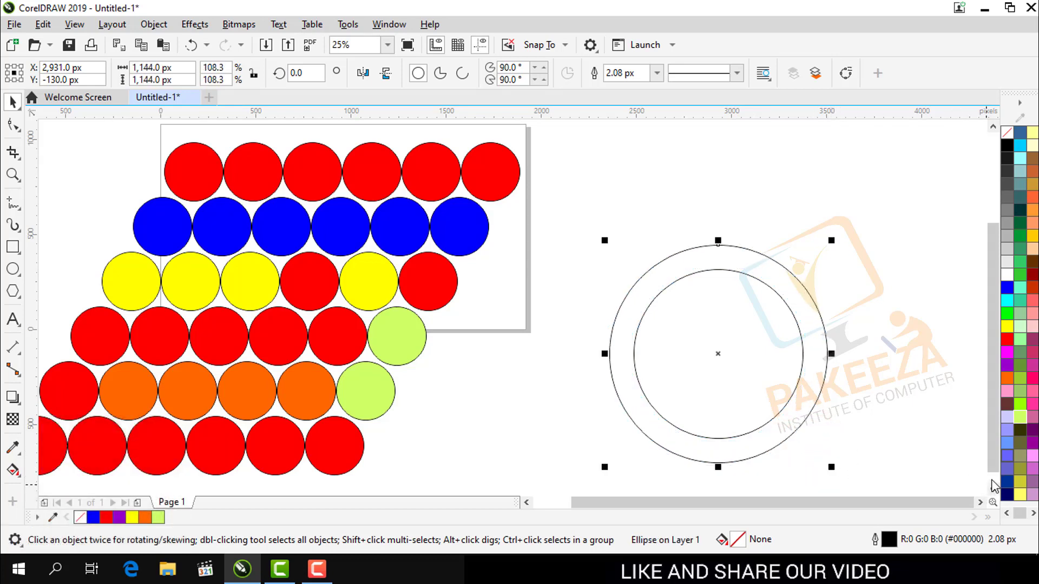
Step: Group the two concentric circles and clear the selection
{"action": "left_click_drag", "start_coordinate": [992, 469], "coordinate": [994, 483]}
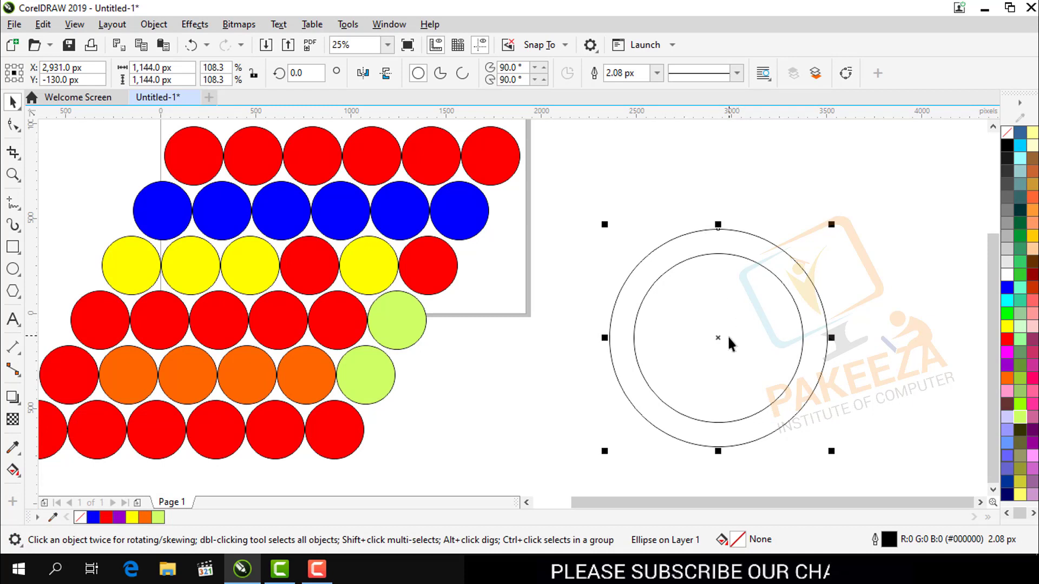
{"action": "left_click", "coordinate": [640, 185]}
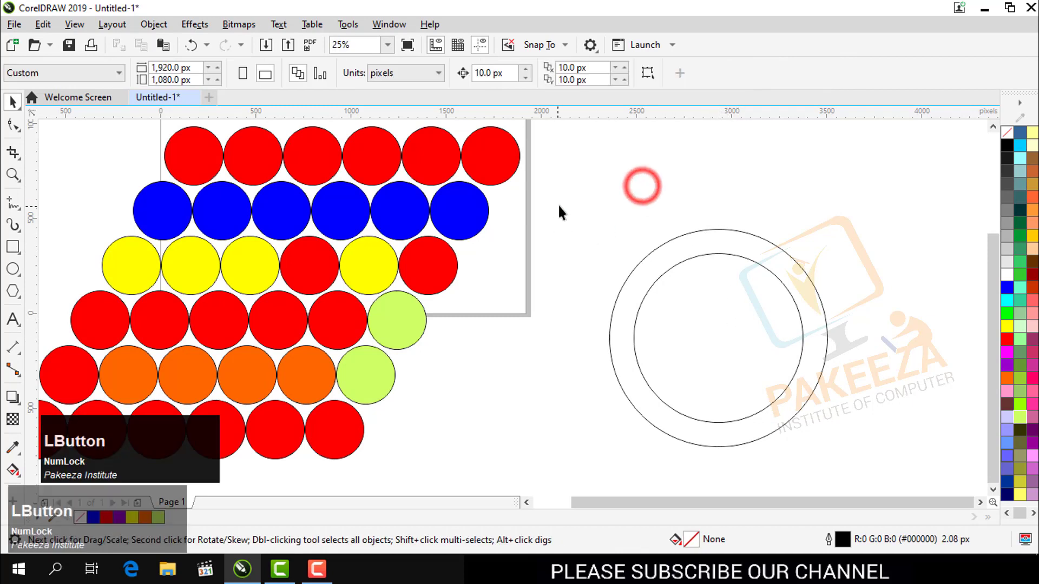
{"action": "left_click_drag", "start_coordinate": [565, 203], "coordinate": [851, 460]}
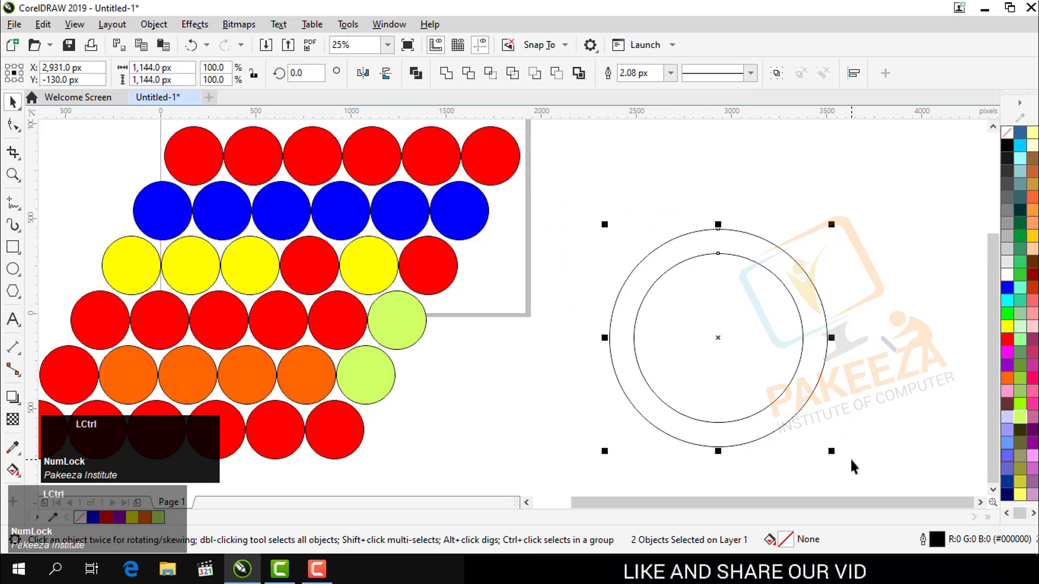
{"action": "key", "text": "ctrl+g"}
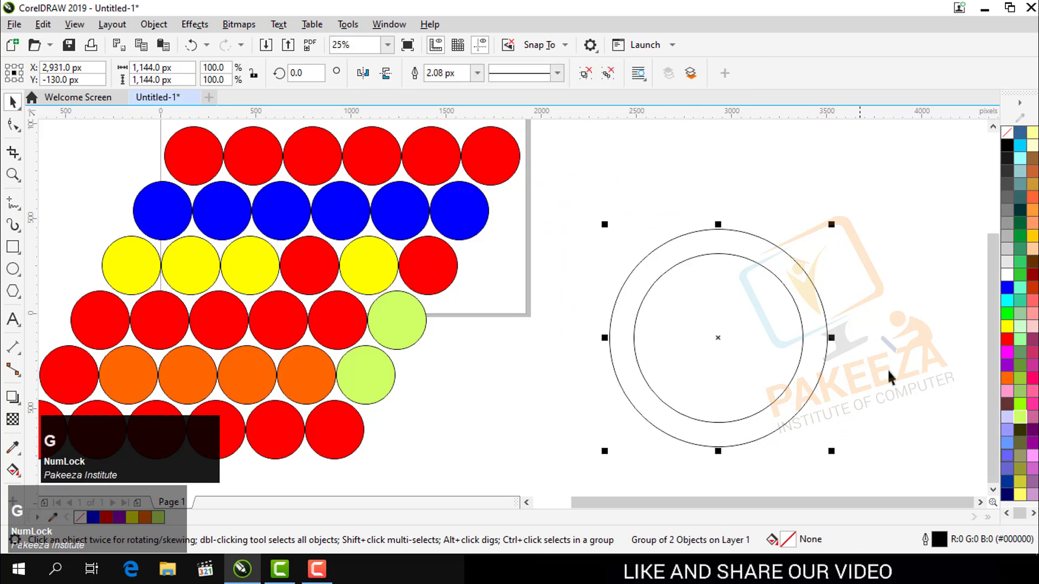
{"action": "left_click", "coordinate": [913, 321]}
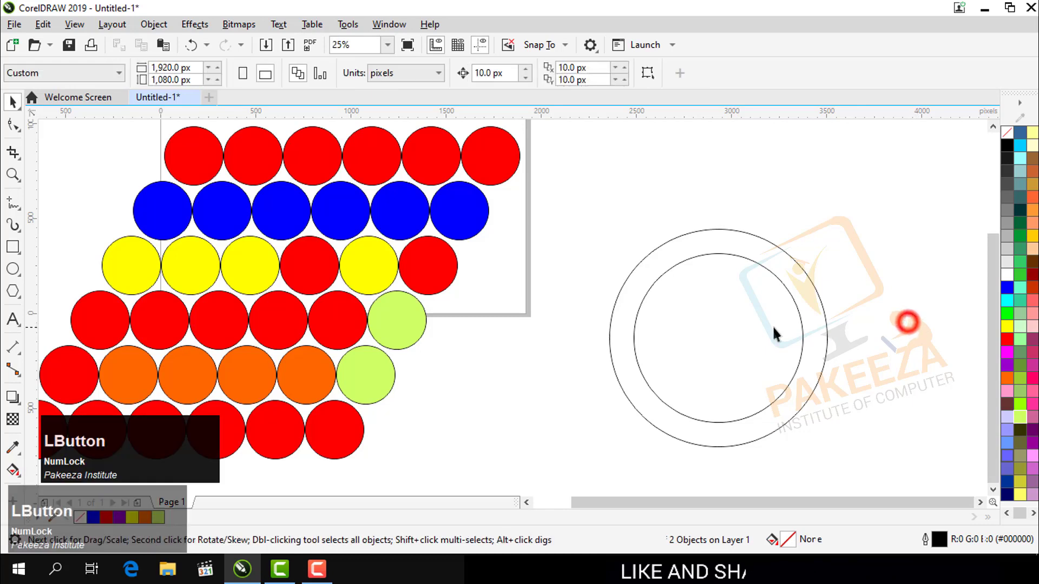
Step: Place a horizontal guideline at about Y -118 px and a vertical one at about X 2,935 px, crossing near the centre of the circles
{"action": "left_click", "coordinate": [725, 228]}
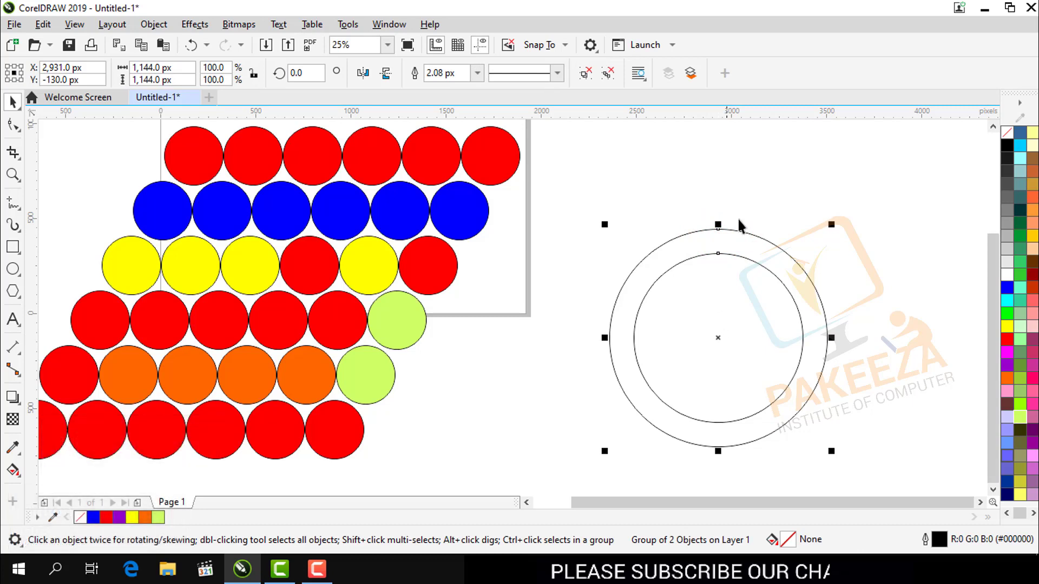
{"action": "left_click_drag", "start_coordinate": [744, 114], "coordinate": [726, 336]}
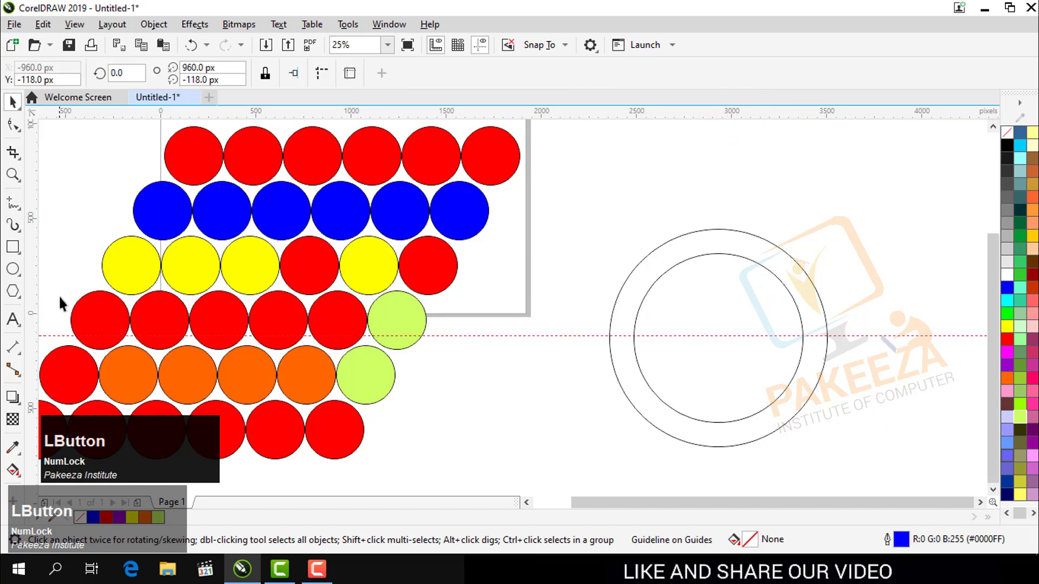
{"action": "left_click", "coordinate": [666, 239]}
{"action": "left_click", "coordinate": [670, 238]}
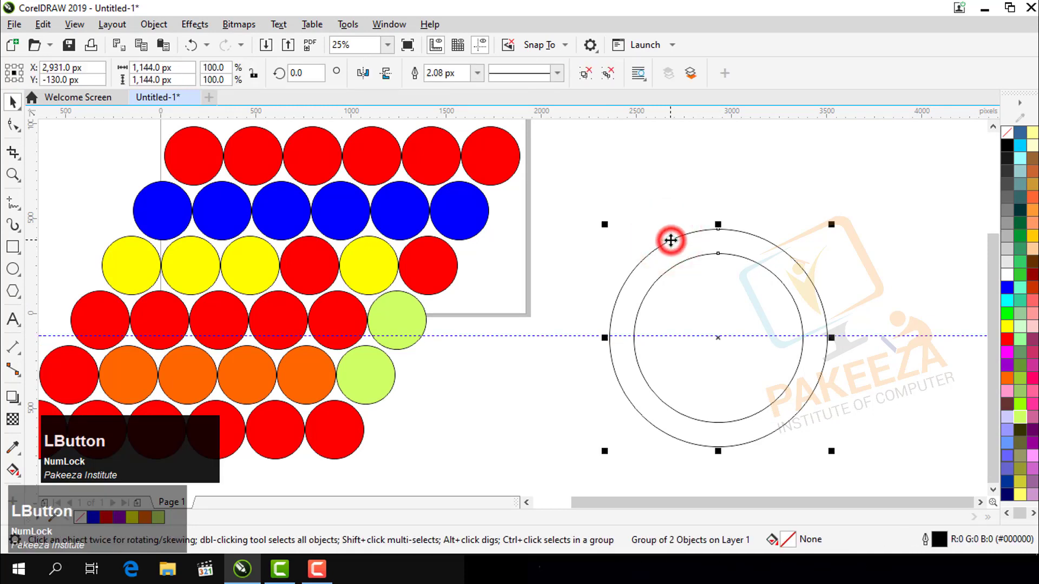
{"action": "left_click_drag", "start_coordinate": [34, 296], "coordinate": [718, 347]}
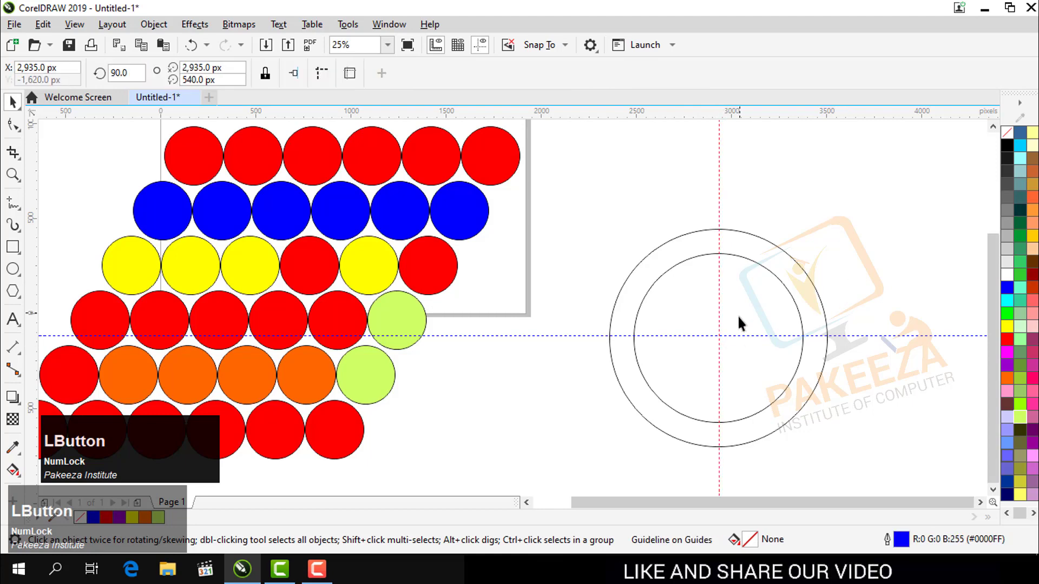
{"action": "left_click", "coordinate": [992, 490]}
{"action": "scroll", "coordinate": [820, 288], "scroll_direction": "up", "scroll_amount": 1}
{"action": "scroll", "coordinate": [820, 287], "scroll_direction": "down", "scroll_amount": 1}
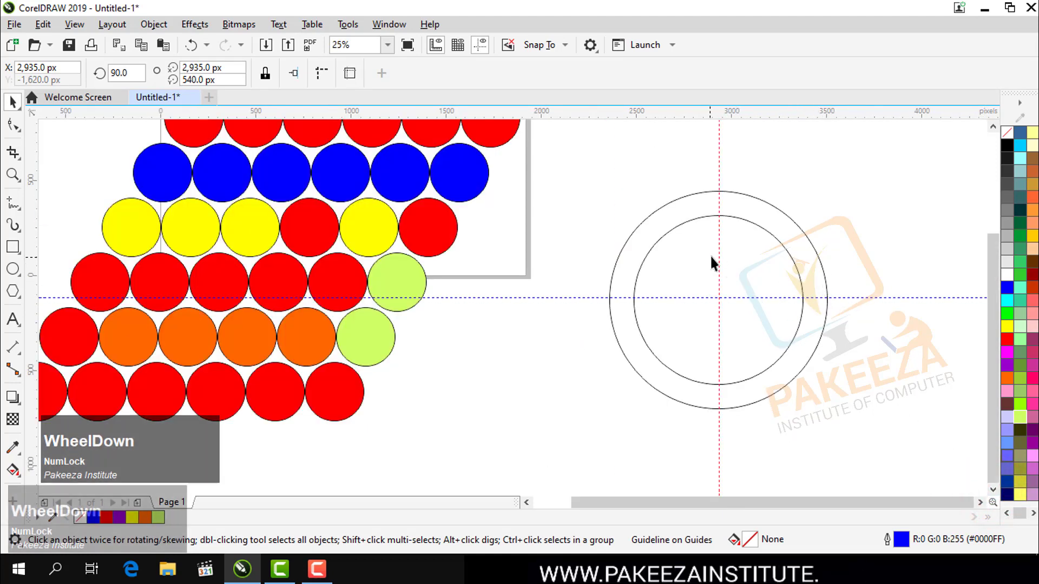
Step: Draw a small circle about 124 px in diameter between the two concentric circles, near the vertical guideline at their upper edge
{"action": "left_click", "coordinate": [13, 269]}
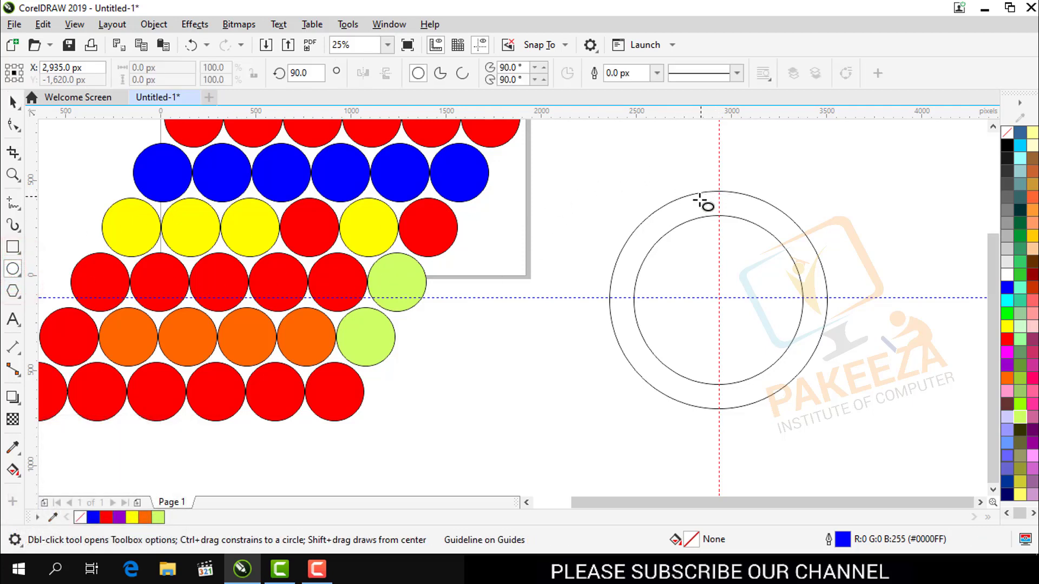
{"action": "key", "text": "ctrl"}
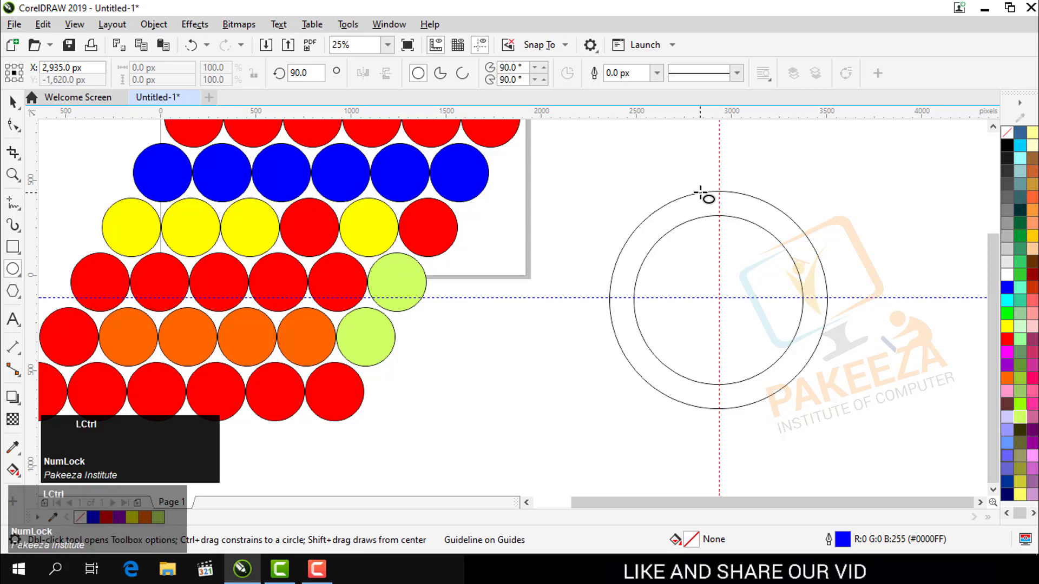
{"action": "left_click_drag", "start_coordinate": [704, 192], "coordinate": [727, 214]}
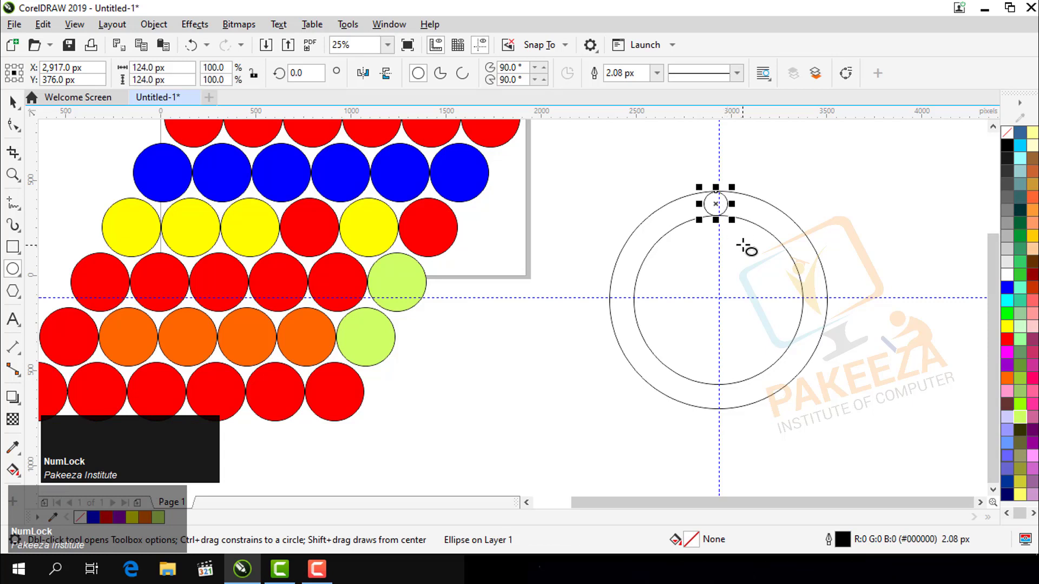
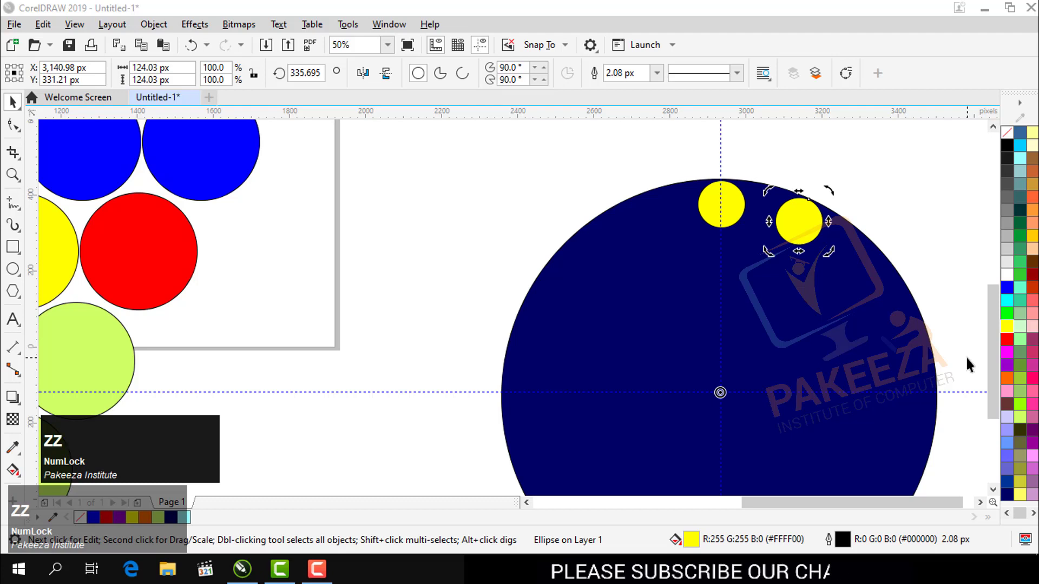
Step: Delete the rotated yellow copy, keeping only the yellow circle on the vertical guideline
{"action": "left_click", "coordinate": [909, 221]}
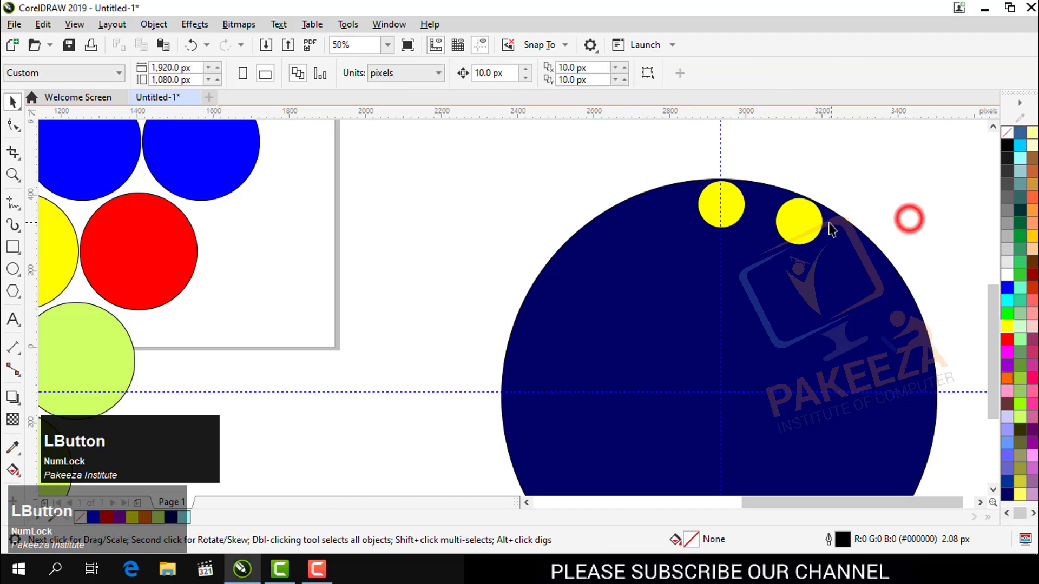
{"action": "left_click", "coordinate": [799, 221]}
{"action": "key", "text": "Delete"}
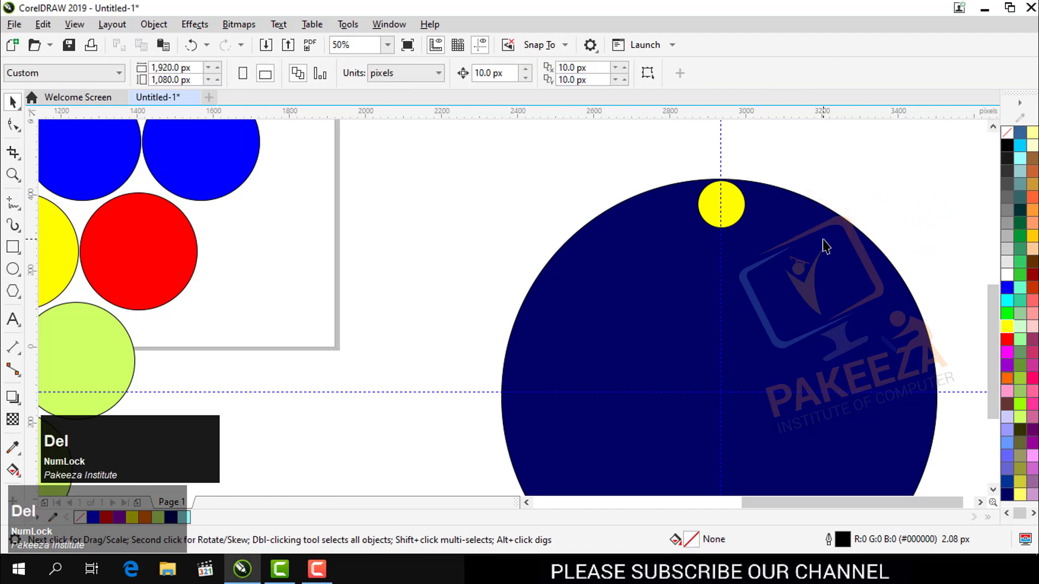
Step: Switch to Calculator, divide 360 by 12 to find the rotation angle, and close it
{"action": "left_click", "coordinate": [56, 568]}
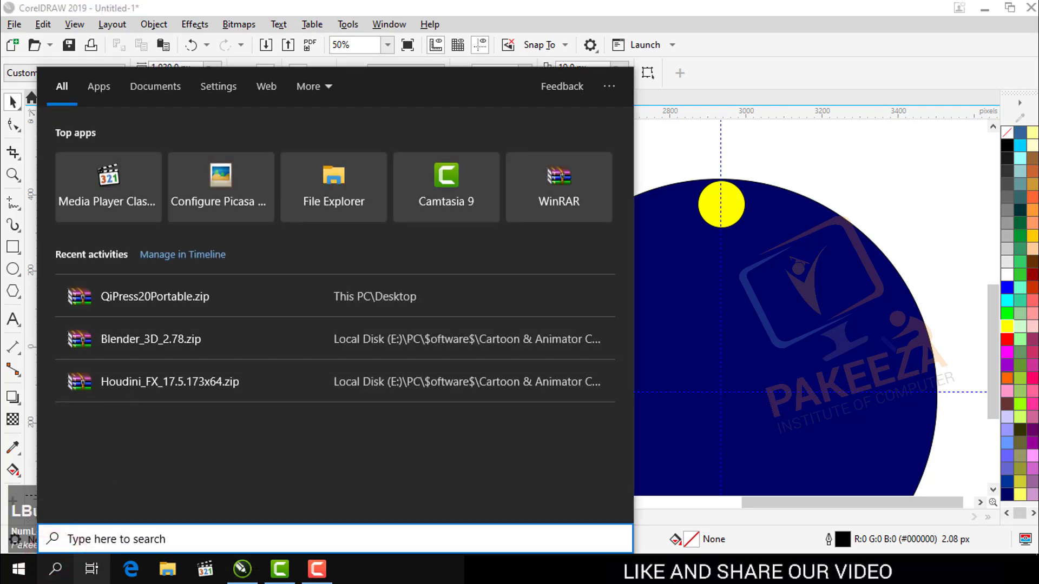
{"action": "type", "text": "c"}
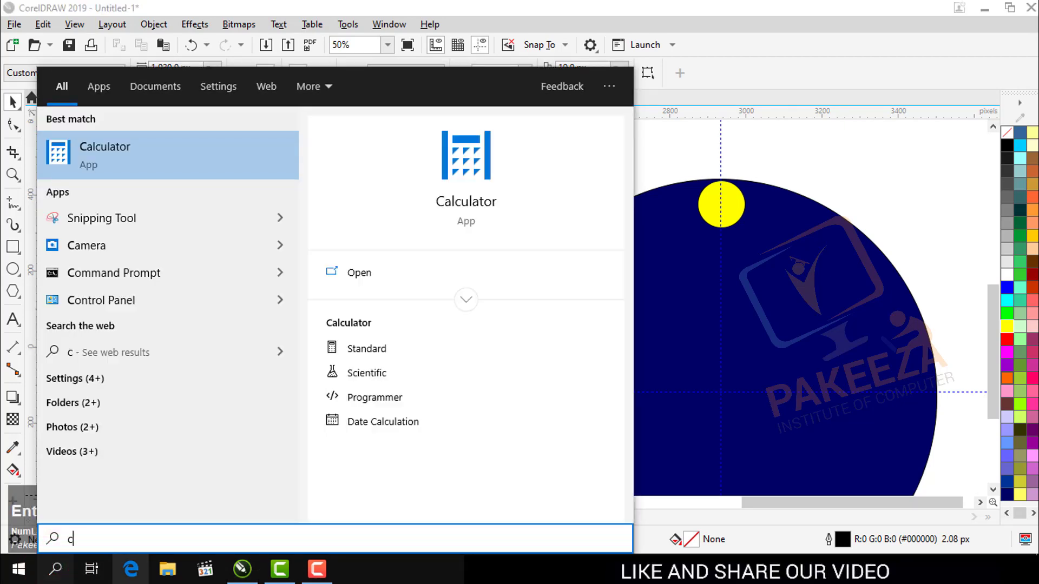
{"action": "key", "text": "Return"}
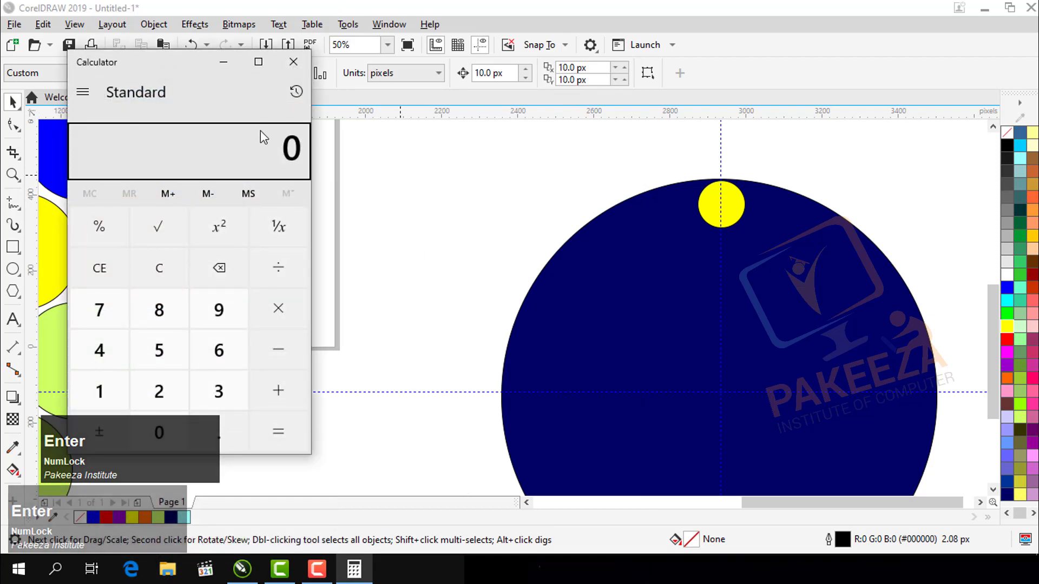
{"action": "left_click", "coordinate": [269, 142]}
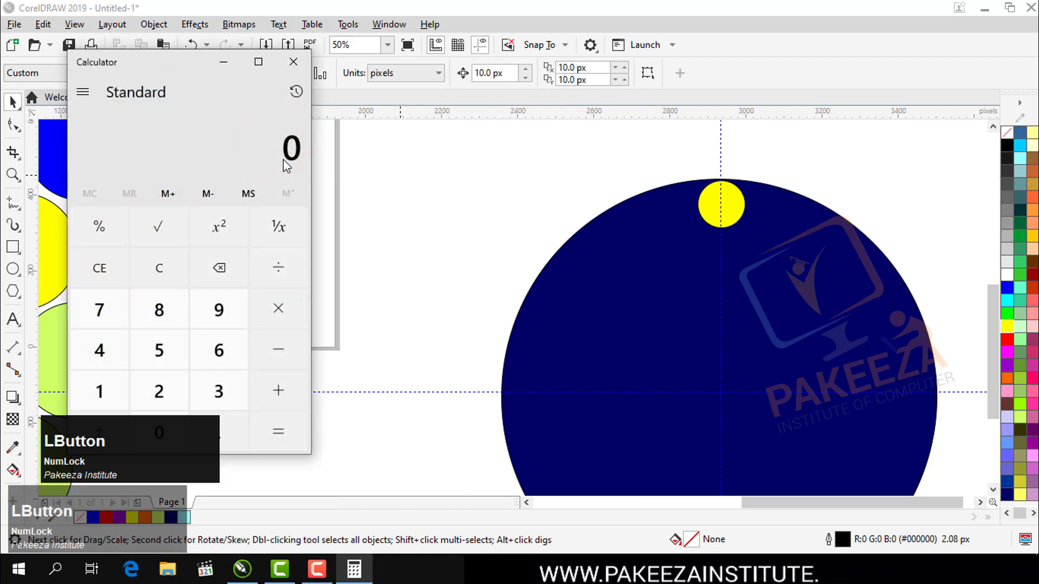
{"action": "type", "text": "36"}
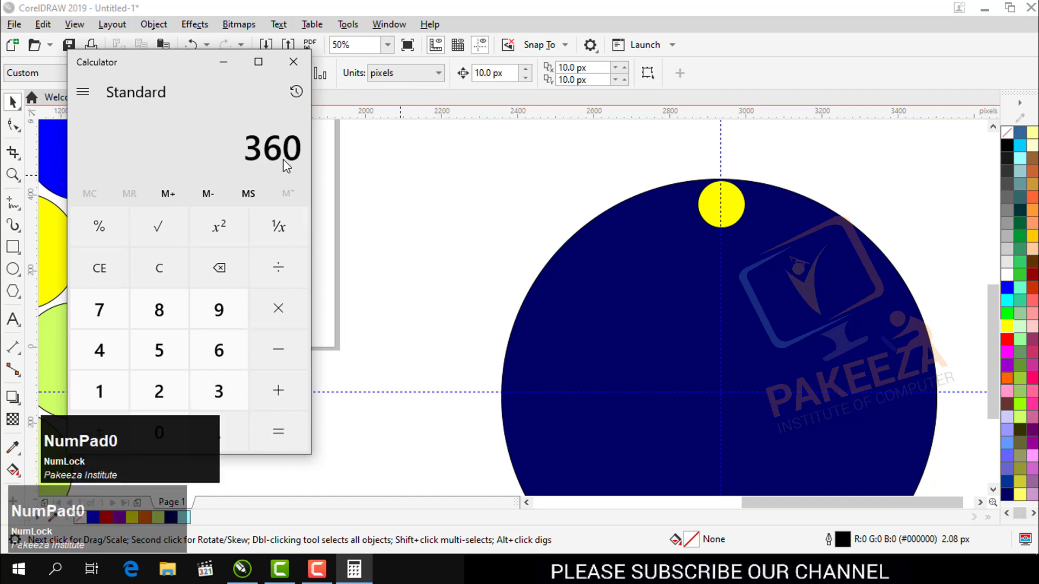
{"action": "type", "text": "0"}
{"action": "key", "text": "KP_Divide"}
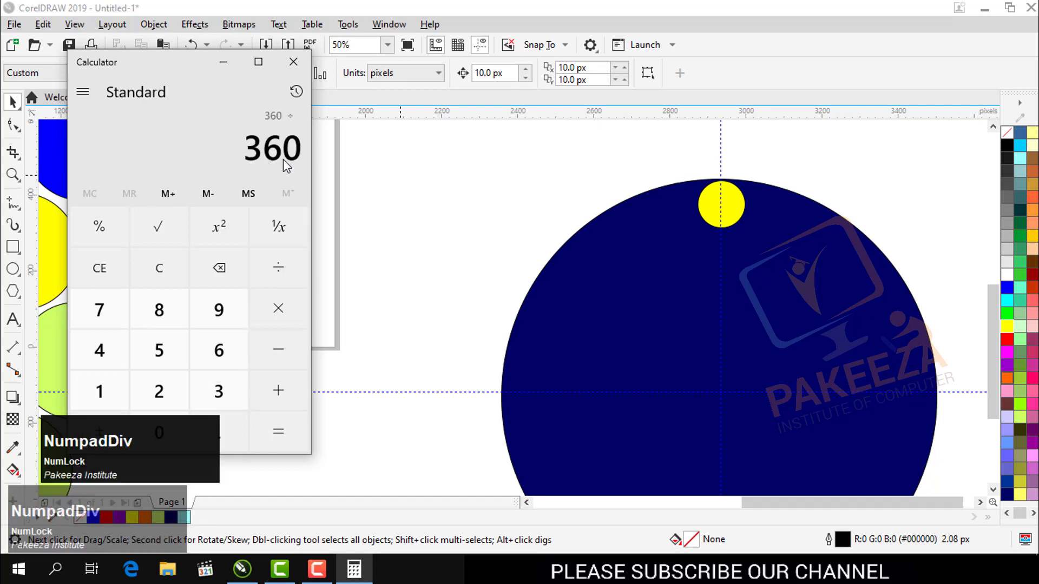
{"action": "type", "text": "12"}
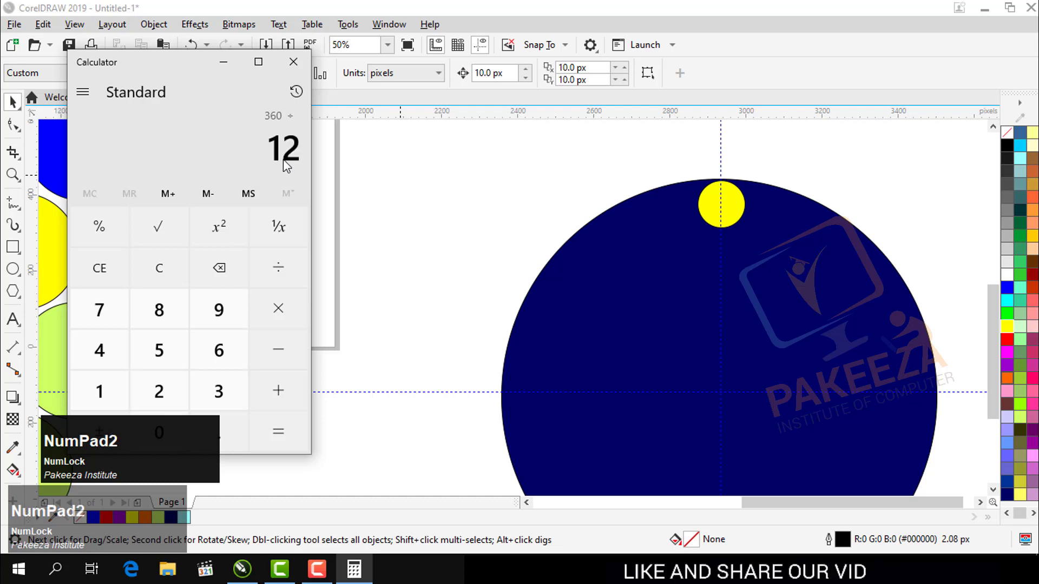
{"action": "key", "text": "KP_Enter"}
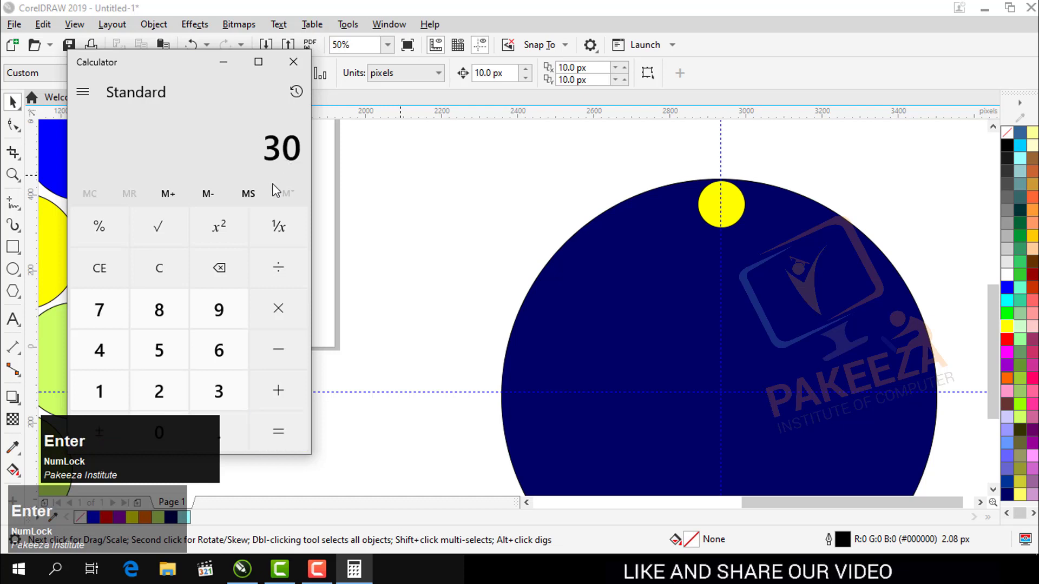
{"action": "left_click", "coordinate": [292, 62]}
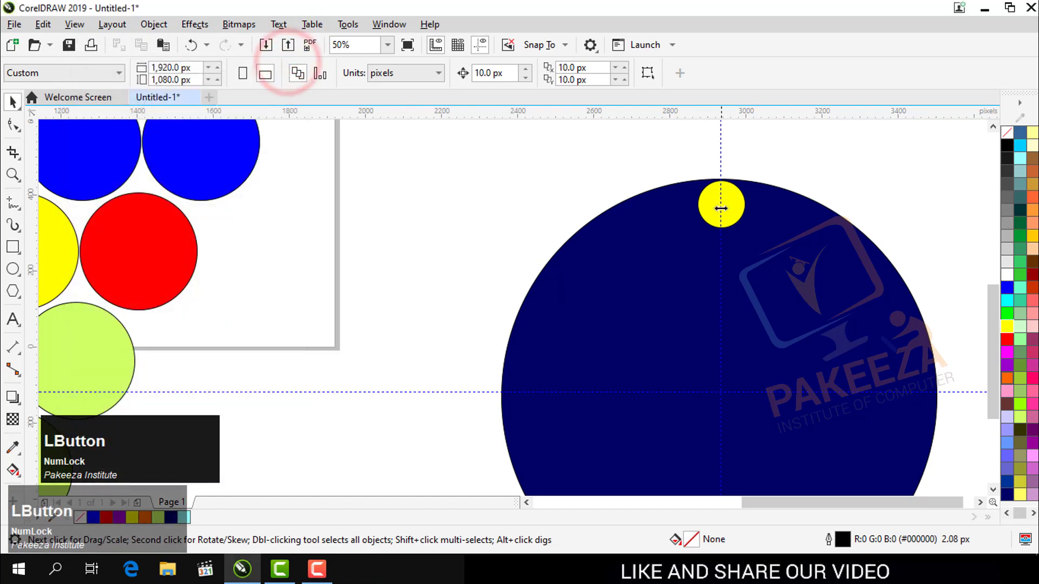
Step: Make a counterclockwise-rotated copy of the yellow circle about the guideline crossing and set its rotation to 30 degrees
{"action": "left_click", "coordinate": [720, 205]}
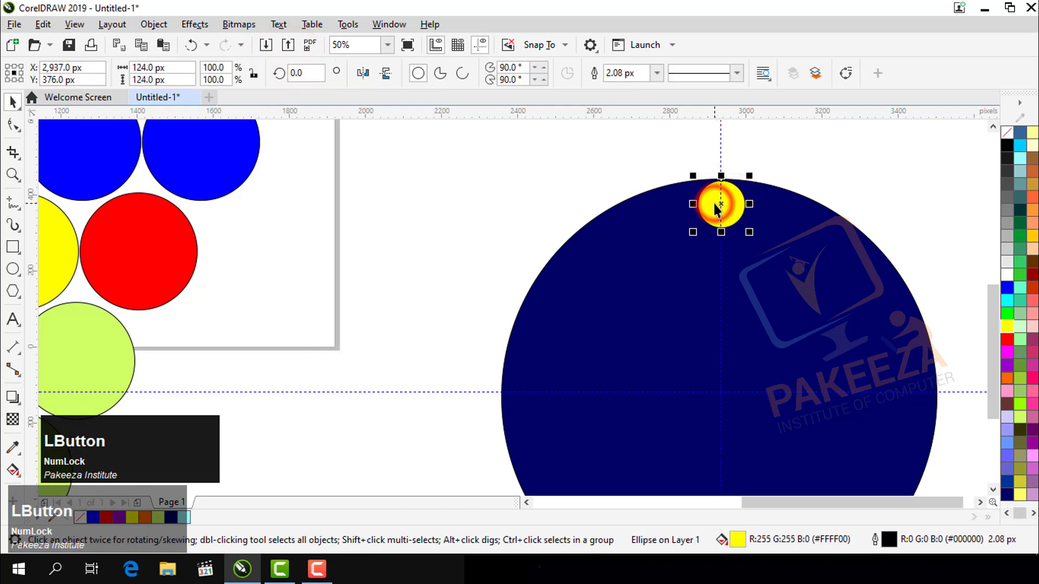
{"action": "left_click", "coordinate": [721, 206]}
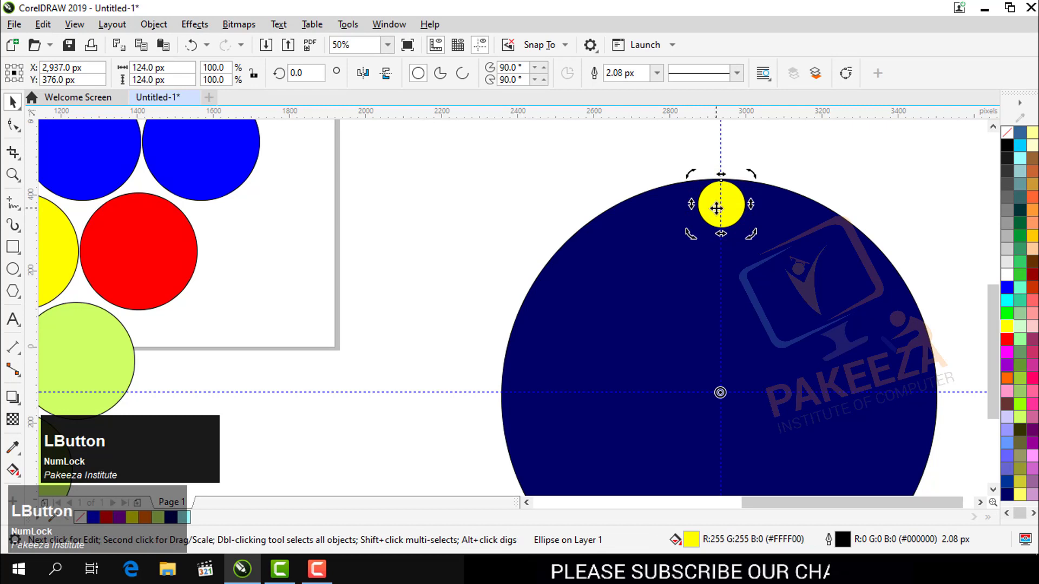
{"action": "left_click_drag", "start_coordinate": [691, 175], "coordinate": [595, 208]}
{"action": "right_click", "coordinate": [594, 209]}
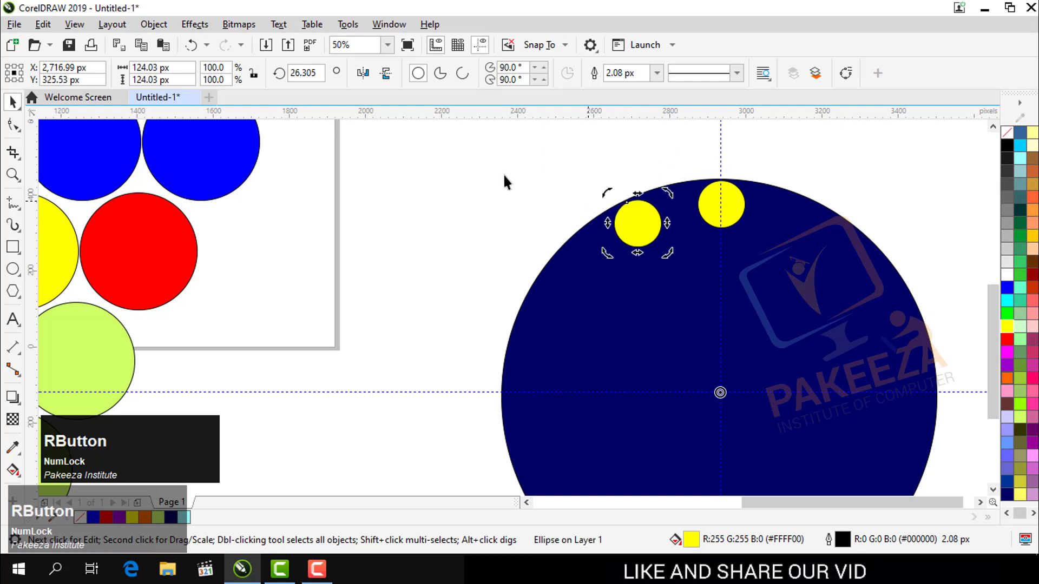
{"action": "left_click_drag", "start_coordinate": [317, 76], "coordinate": [282, 89]}
{"action": "type", "text": "30"}
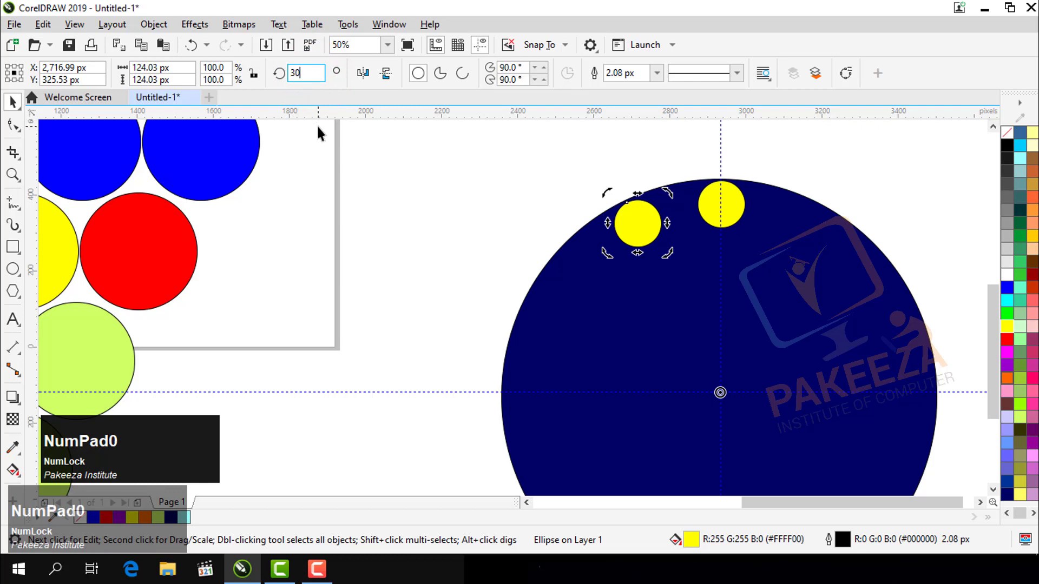
{"action": "key", "text": "Return"}
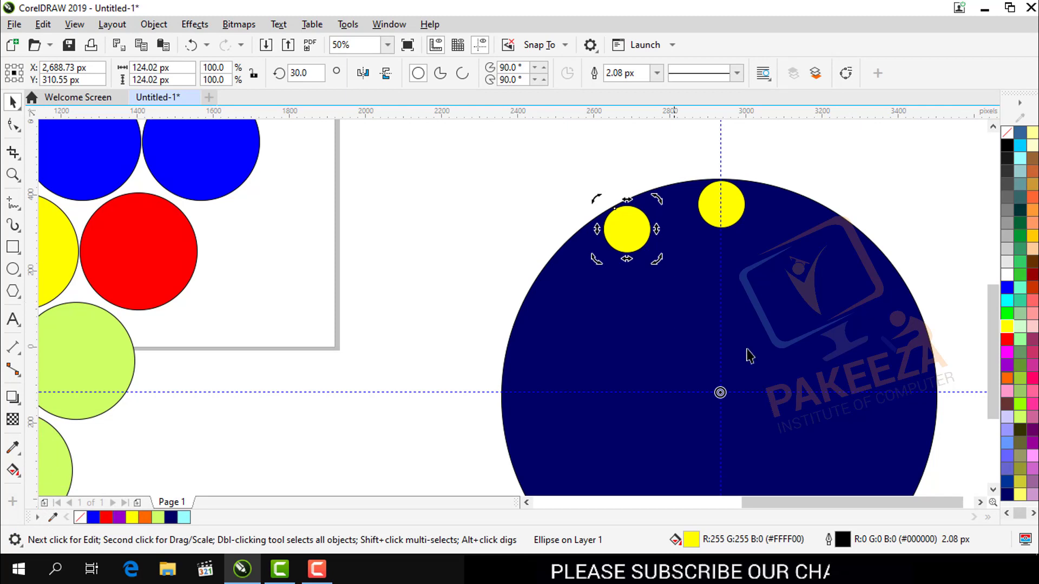
Step: Try to repeat the rotated duplication of the yellow circle three times around the navy disc
{"action": "scroll", "coordinate": [777, 363], "scroll_direction": "down", "scroll_amount": 2}
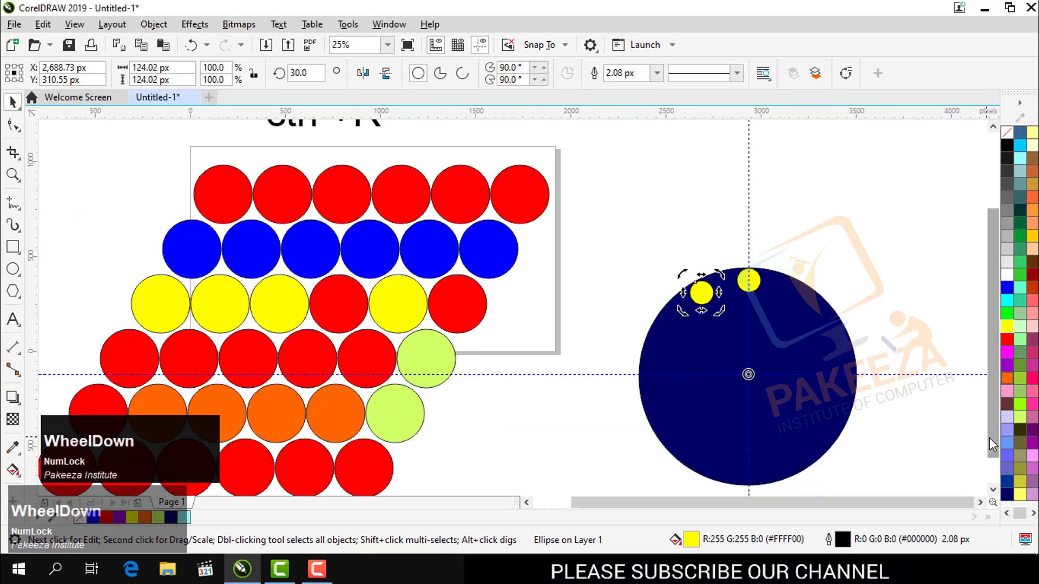
{"action": "left_click_drag", "start_coordinate": [991, 438], "coordinate": [994, 457]}
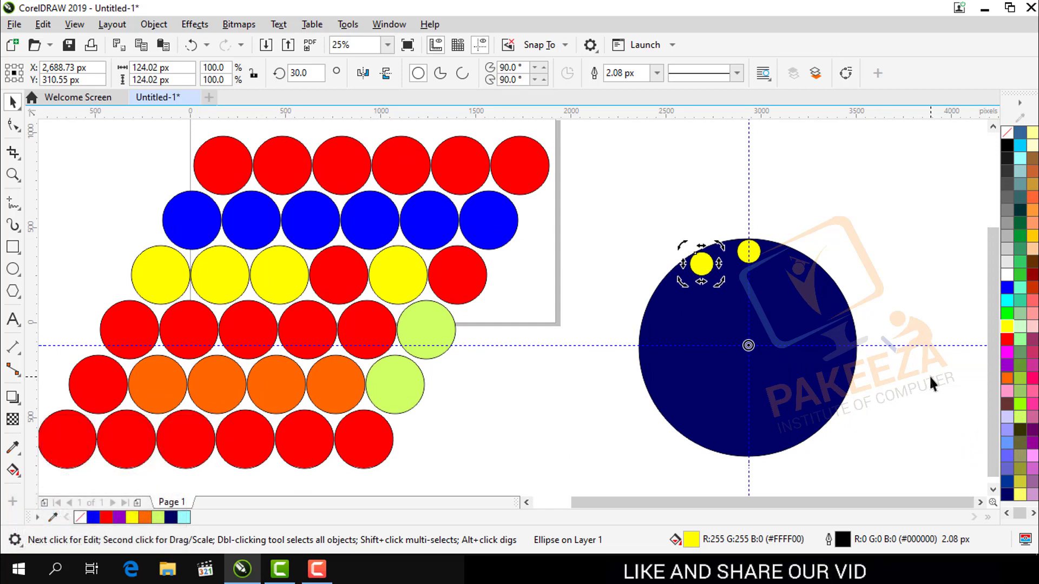
{"action": "key", "text": "ctrl+r"}
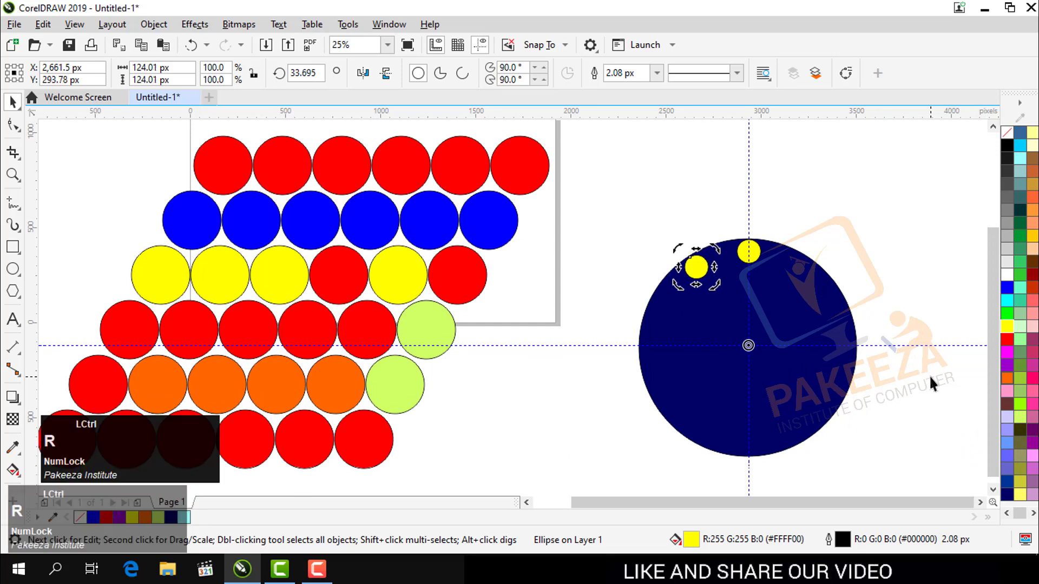
{"action": "key", "text": "ctrl+r"}
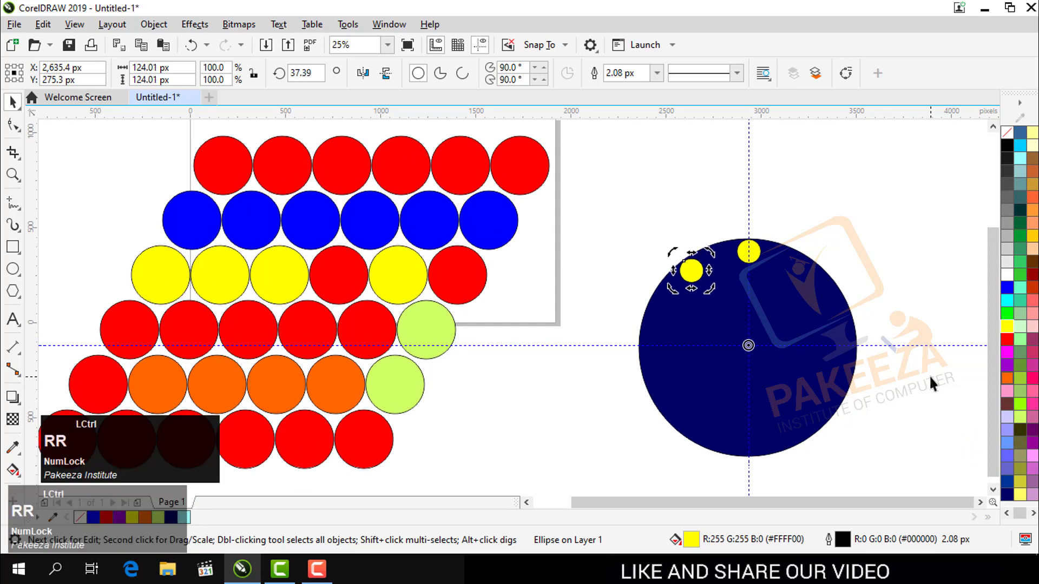
{"action": "key", "text": "ctrl+r"}
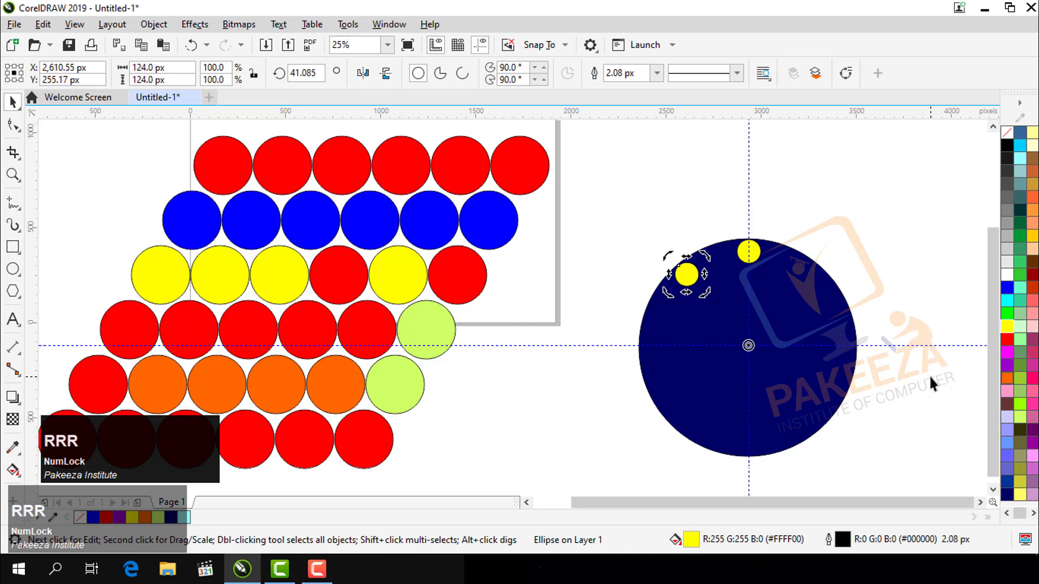
Step: Undo the three repeats and delete the copy rotated by 30 degrees
{"action": "key", "text": "ctrl+z"}
{"action": "key", "text": "ctrl+z"}
{"action": "key", "text": "ctrl+z"}
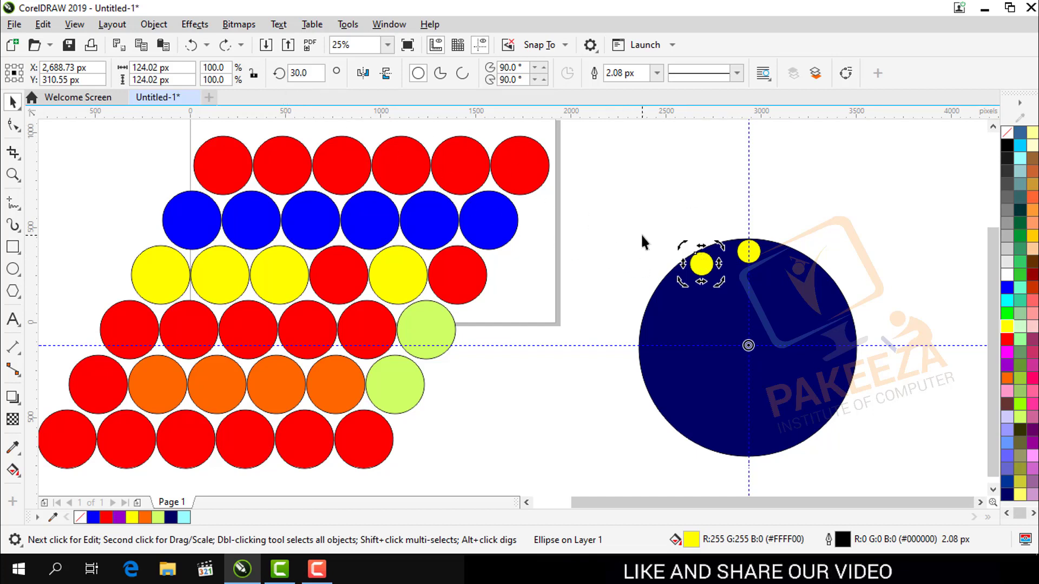
{"action": "key", "text": "Delete"}
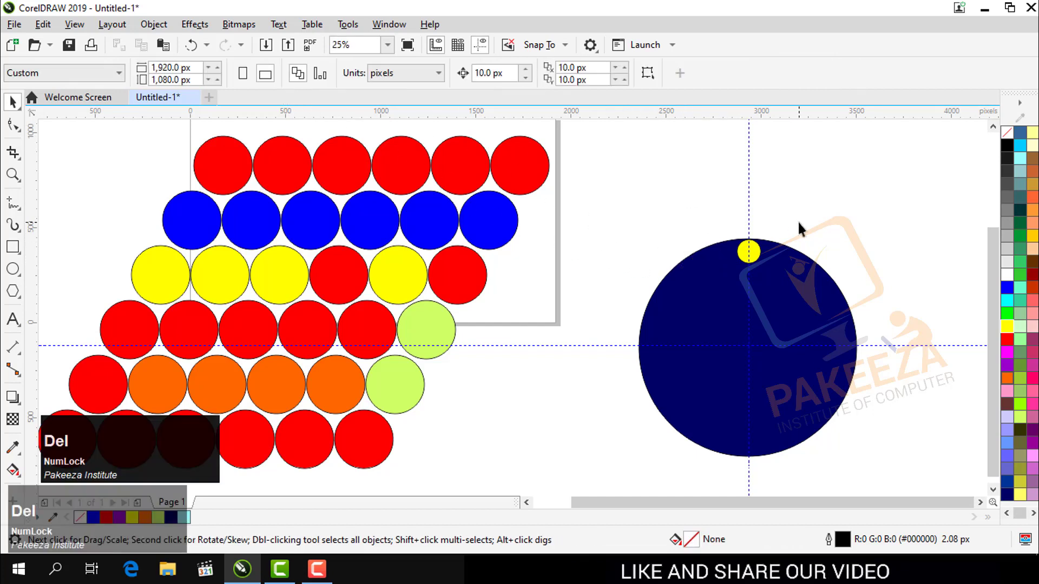
Step: Duplicate the yellow circle by rotating it about 30.9 degrees counterclockwise around the guideline crossing, keeping the original in place
{"action": "left_click", "coordinate": [746, 258]}
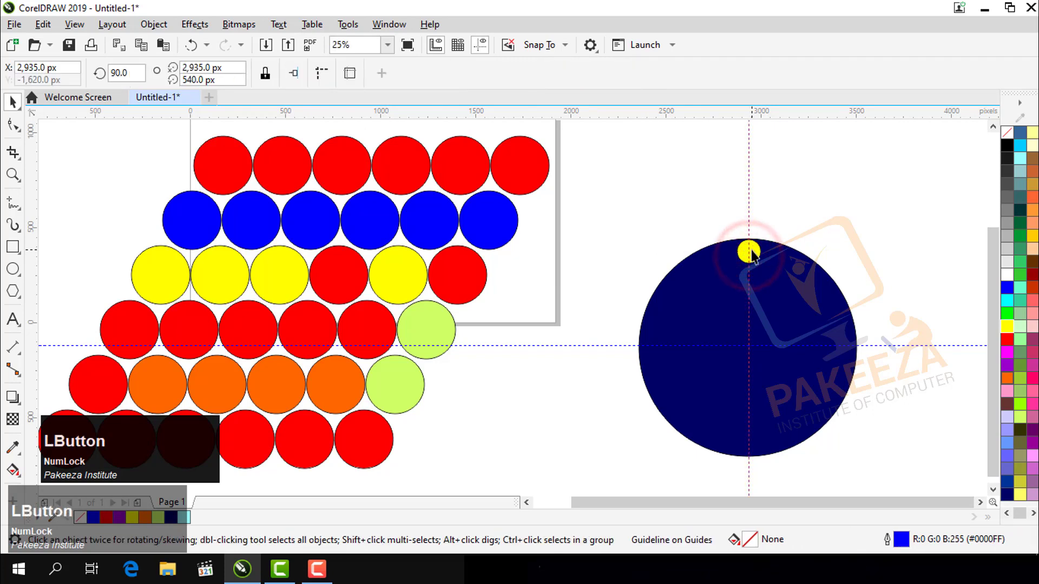
{"action": "left_click", "coordinate": [750, 253]}
{"action": "left_click_drag", "start_coordinate": [729, 232], "coordinate": [671, 246]}
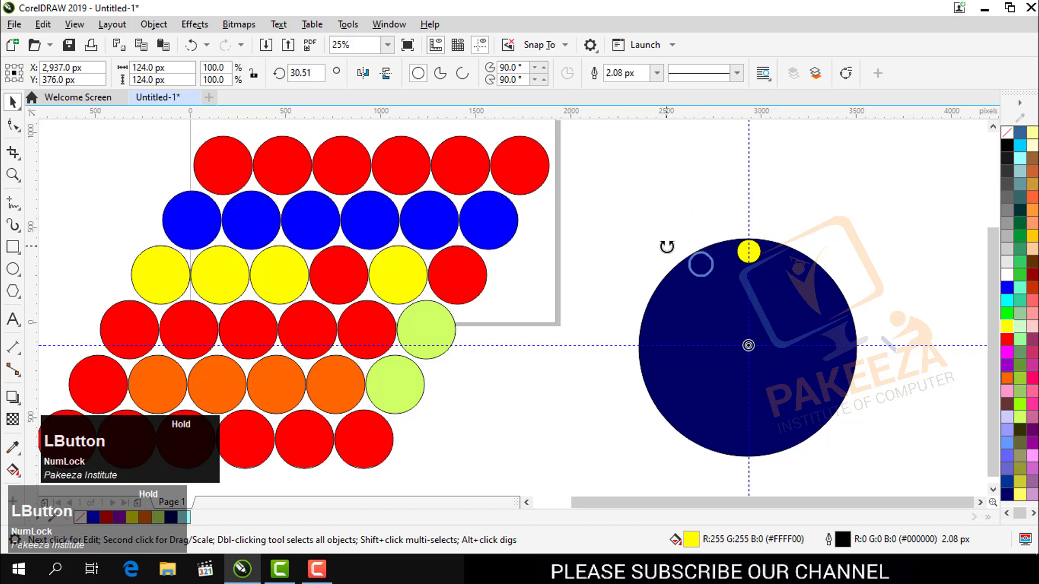
{"action": "left_click_drag", "start_coordinate": [666, 247], "coordinate": [668, 246]}
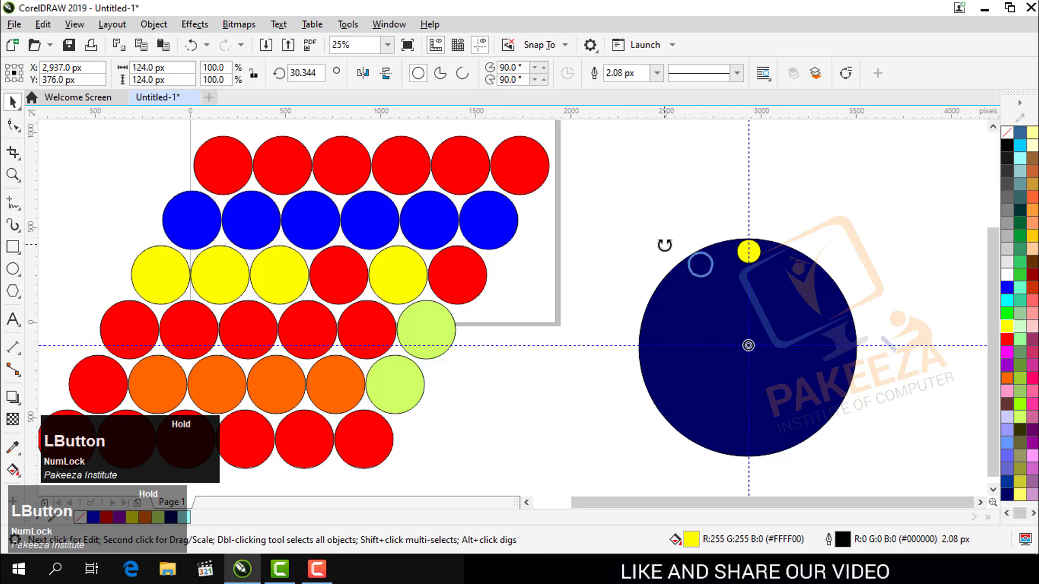
{"action": "left_click_drag", "start_coordinate": [665, 245], "coordinate": [665, 246]}
{"action": "right_click", "coordinate": [665, 246]}
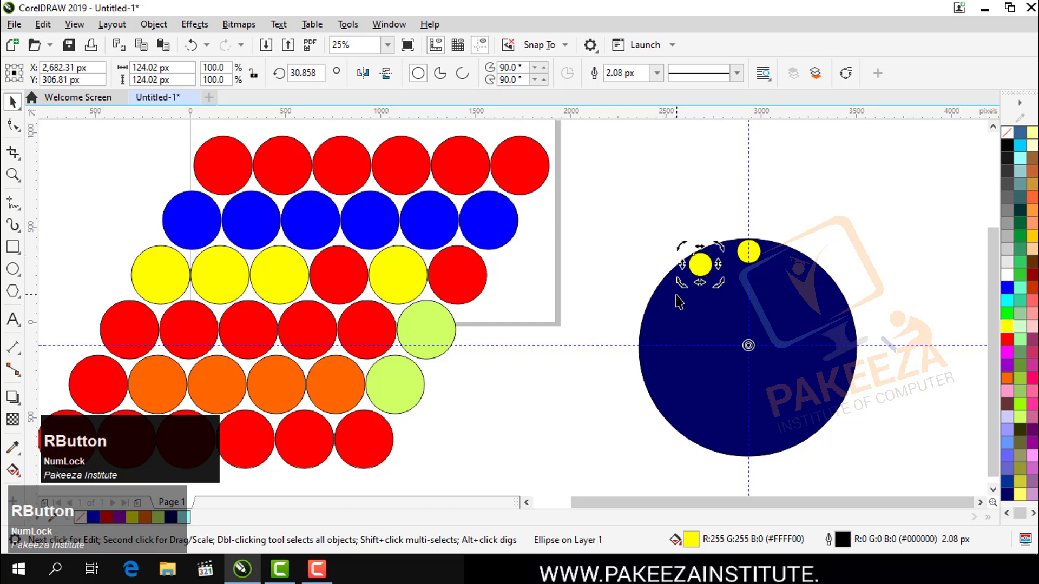
Step: Repeat the rotated duplication ten times to ring the navy disc with yellow circles
{"action": "key", "text": "Num_Lock"}
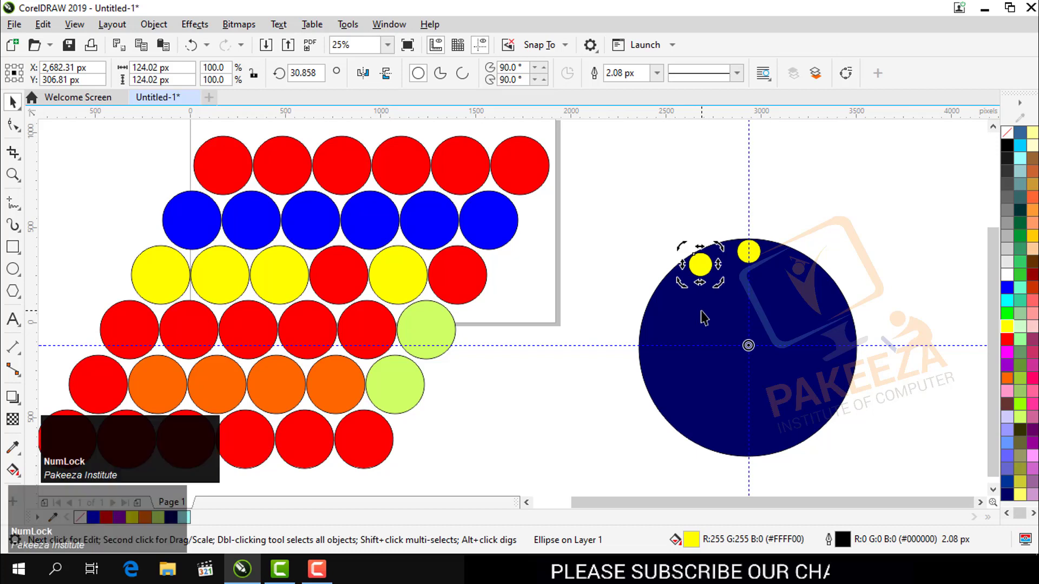
{"action": "key", "text": "ctrl+r"}
{"action": "key", "text": "ctrl+r"}
{"action": "key", "text": "ctrl+r"}
{"action": "key", "text": "ctrl+r"}
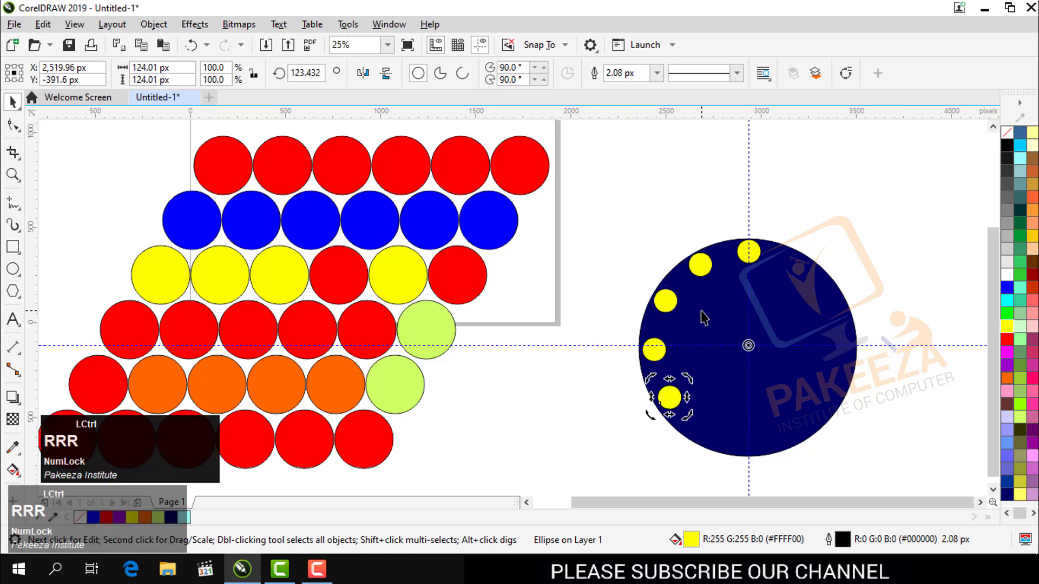
{"action": "key", "text": "ctrl+r"}
{"action": "key", "text": "ctrl+r"}
{"action": "key", "text": "ctrl+r"}
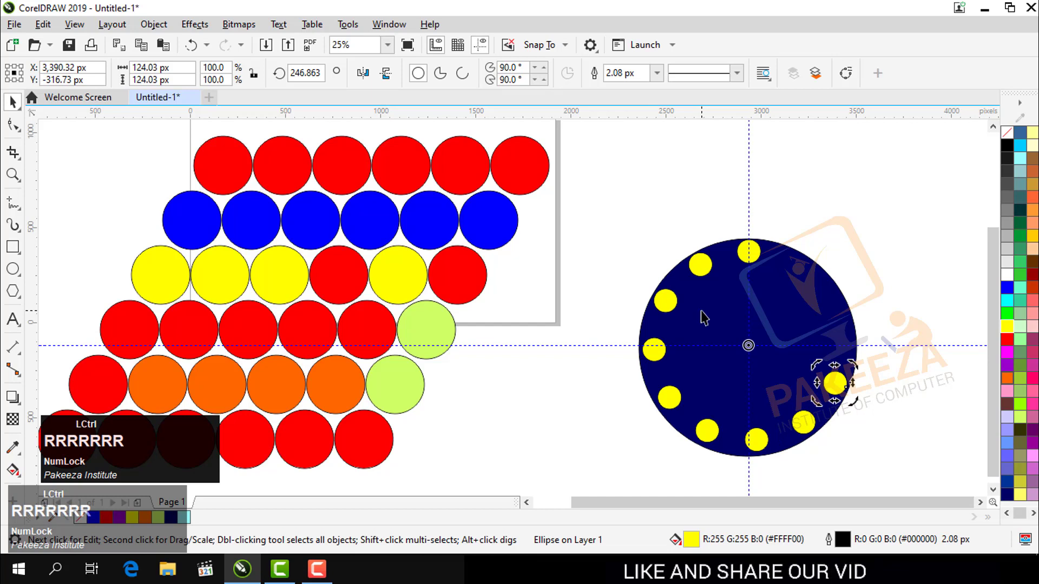
{"action": "key", "text": "ctrl+r"}
{"action": "key", "text": "ctrl+r"}
{"action": "key", "text": "ctrl+r"}
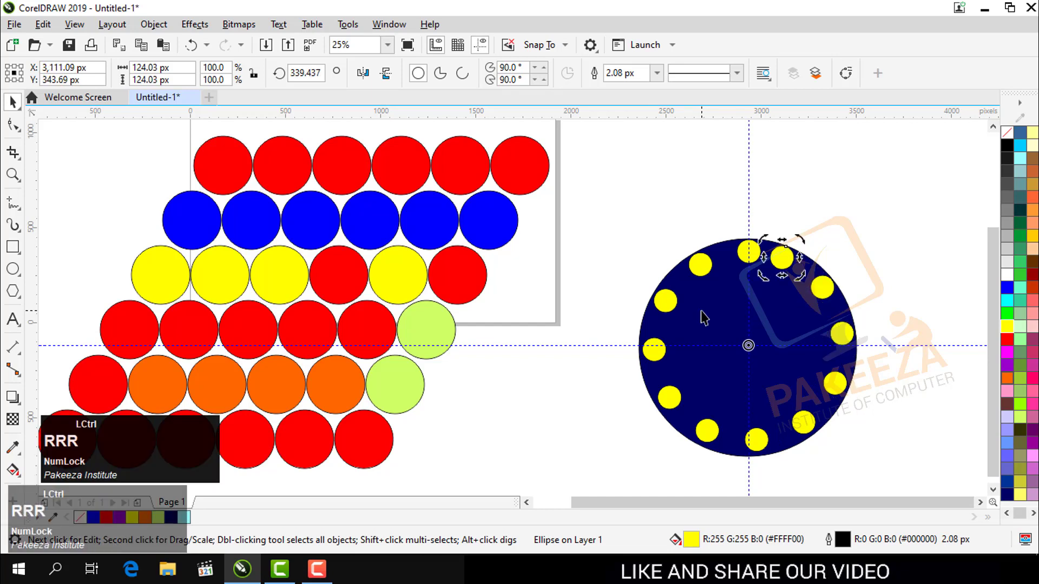
Step: Undo the ten repeats and the rotated duplication, leaving only the original yellow circle on the navy disc
{"action": "key", "text": "ctrl+z"}
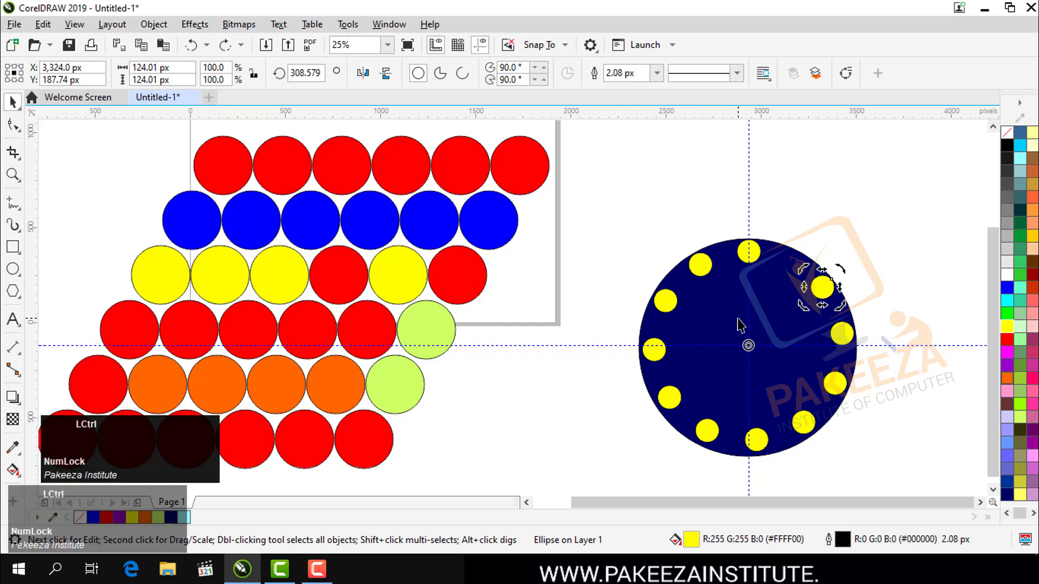
{"action": "key", "text": "ctrl+z"}
{"action": "key", "text": "ctrl+z"}
{"action": "key", "text": "ctrl+z"}
{"action": "key", "text": "ctrl+z"}
{"action": "key", "text": "ctrl+z"}
{"action": "key", "text": "ctrl+z"}
{"action": "key", "text": "ctrl+z"}
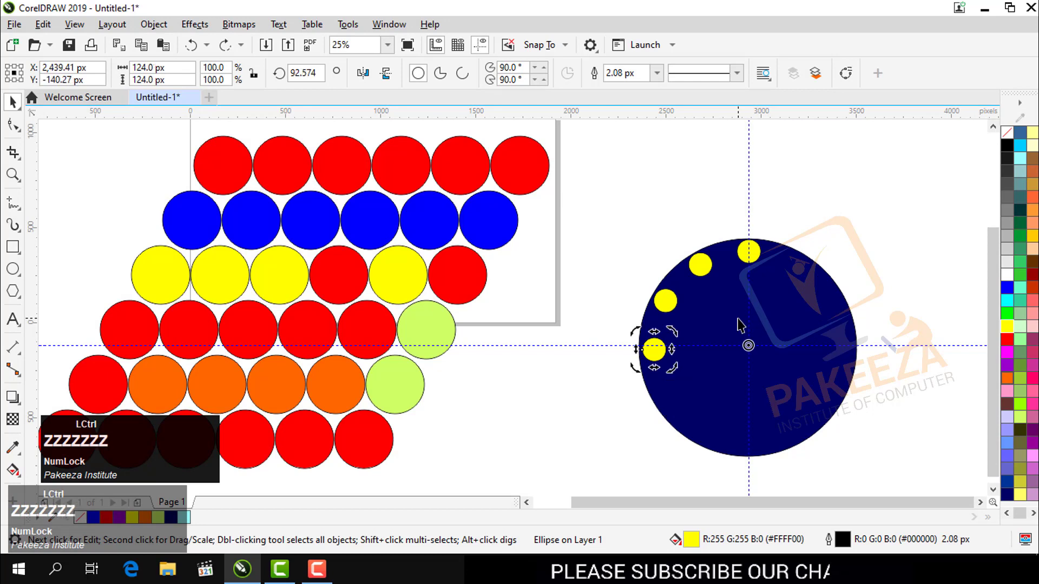
{"action": "key", "text": "ctrl+z"}
{"action": "key", "text": "ctrl+z"}
{"action": "key", "text": "ctrl+z"}
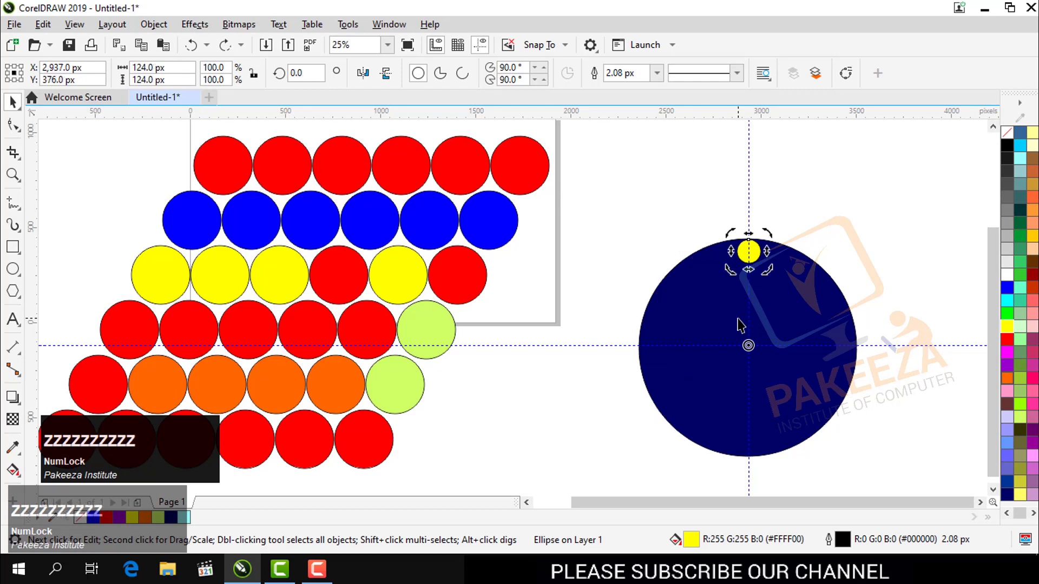
Step: Rotate the yellow circle by 30 degrees around the guideline crossing
{"action": "double_click", "coordinate": [303, 73]}
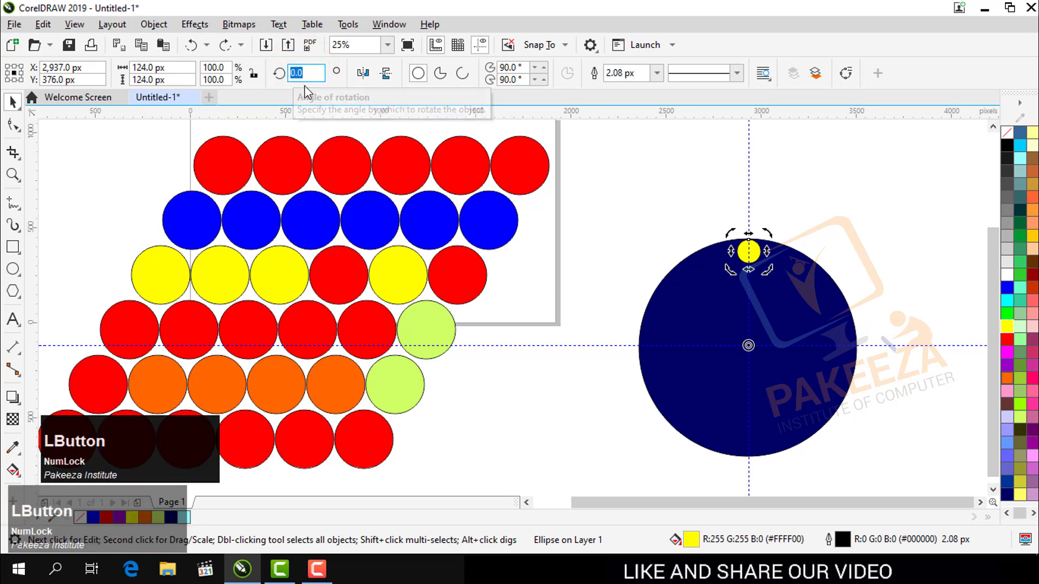
{"action": "type", "text": "30"}
{"action": "key", "text": "Return"}
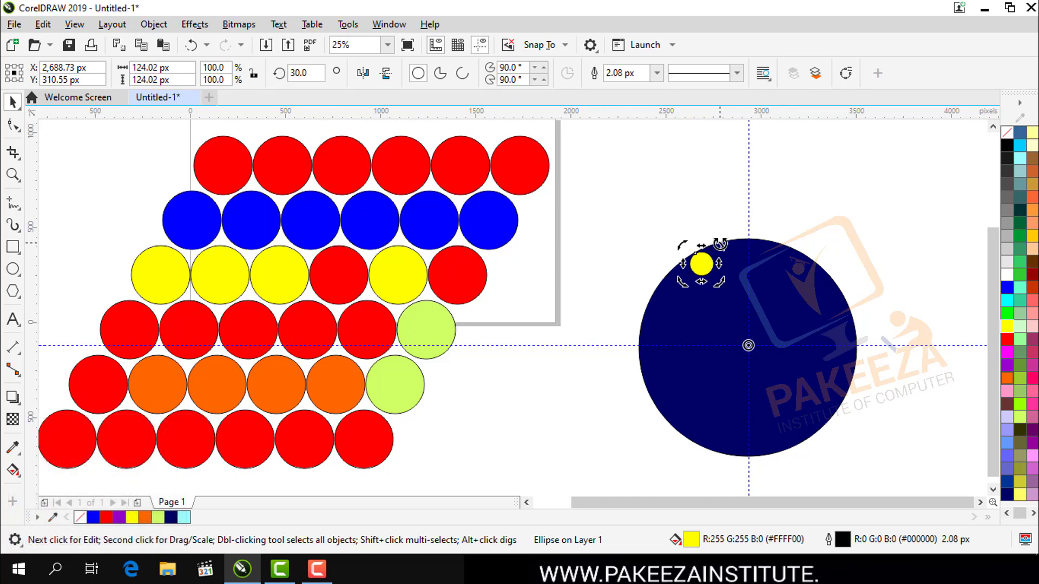
Step: Duplicate the yellow circle by rotating it about 31 degrees clockwise around the guideline crossing, keeping the original in place
{"action": "left_click_drag", "start_coordinate": [719, 244], "coordinate": [775, 233]}
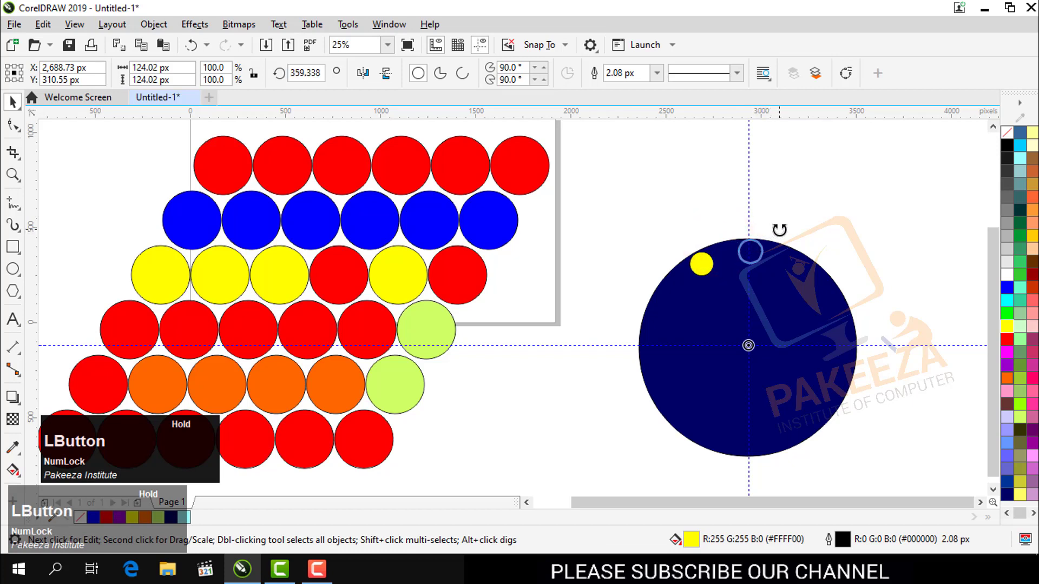
{"action": "right_click", "coordinate": [778, 229]}
{"action": "left_click_drag", "start_coordinate": [779, 230], "coordinate": [780, 238]}
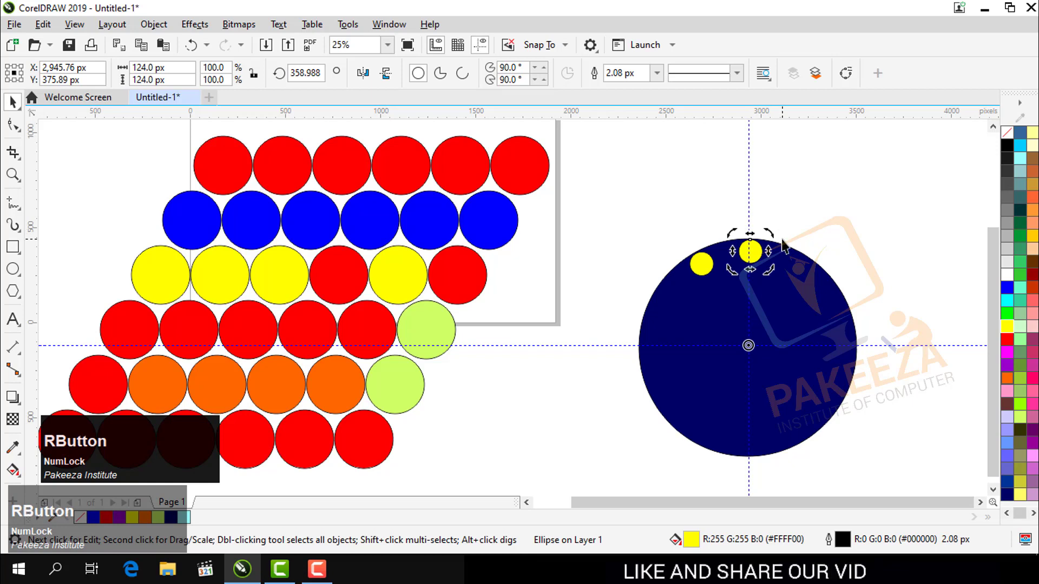
Step: Repeat the clockwise rotated duplication ten times around the navy disc
{"action": "key", "text": "ctrl+r"}
{"action": "key", "text": "ctrl+r"}
{"action": "key", "text": "ctrl+r"}
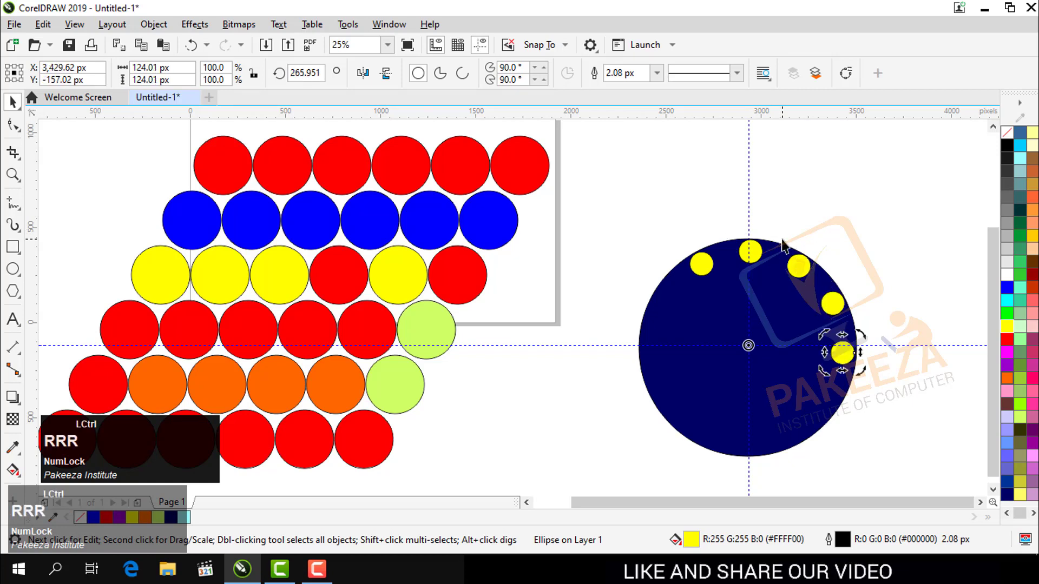
{"action": "key", "text": "ctrl+r"}
{"action": "key", "text": "ctrl+r"}
{"action": "key", "text": "ctrl+r"}
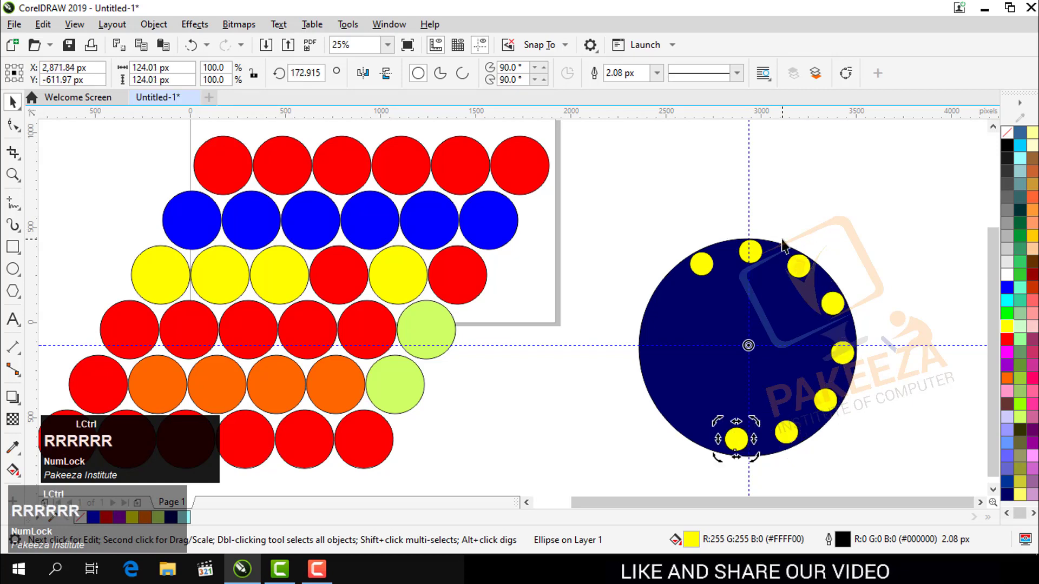
{"action": "key", "text": "ctrl+r"}
{"action": "key", "text": "ctrl+r"}
{"action": "key", "text": "ctrl+r"}
{"action": "key", "text": "ctrl+r"}
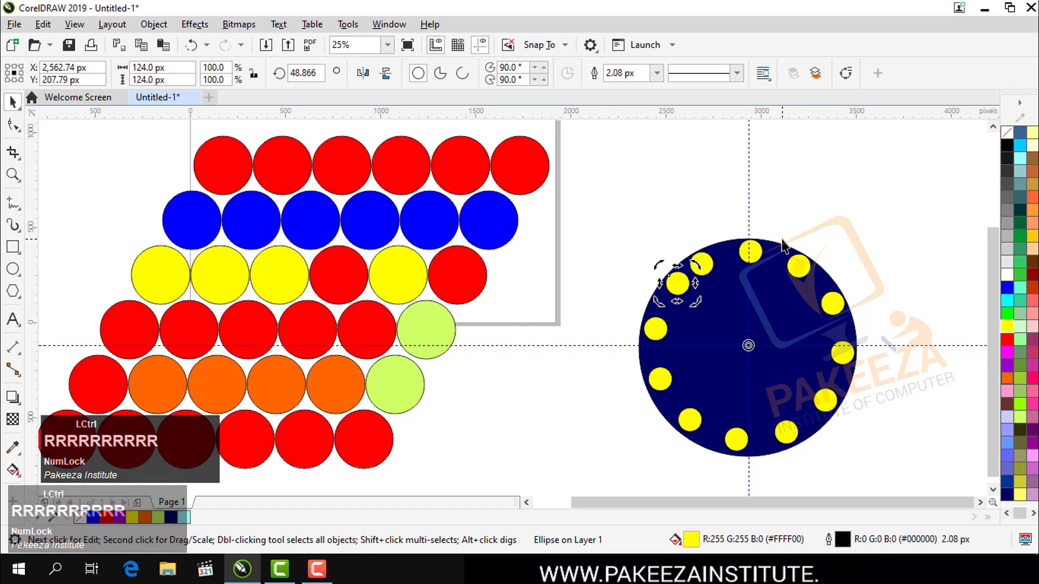
Step: Undo the ten clockwise repeats and the rotated duplication before them
{"action": "key", "text": "ctrl+z"}
{"action": "key", "text": "ctrl+z"}
{"action": "key", "text": "ctrl+z"}
{"action": "key", "text": "ctrl+z"}
{"action": "key", "text": "ctrl+z"}
{"action": "key", "text": "ctrl+z"}
{"action": "key", "text": "ctrl+z"}
{"action": "key", "text": "ctrl+z"}
{"action": "key", "text": "ctrl+z"}
{"action": "key", "text": "ctrl+z"}
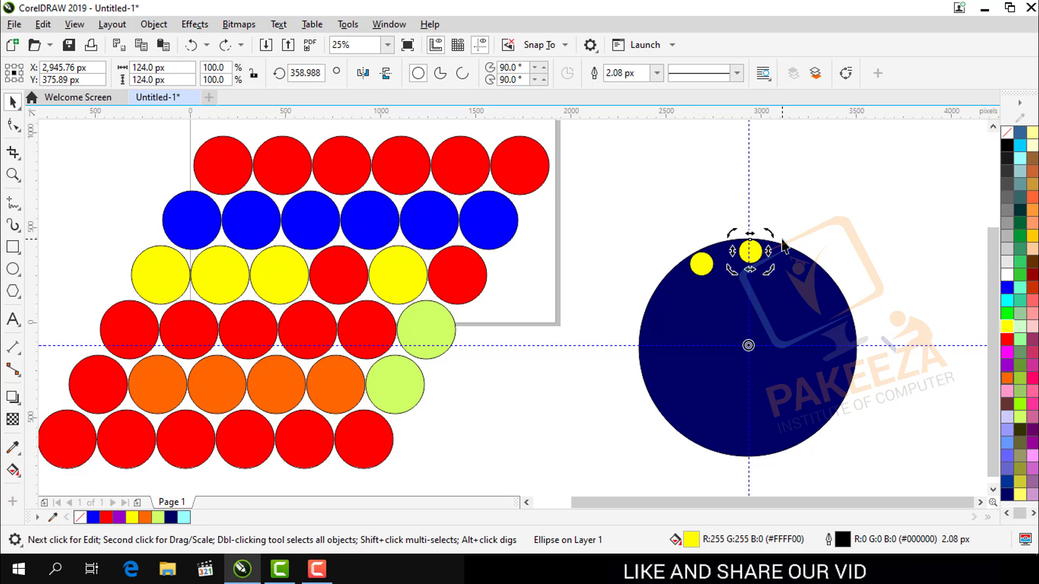
{"action": "key", "text": "ctrl+z"}
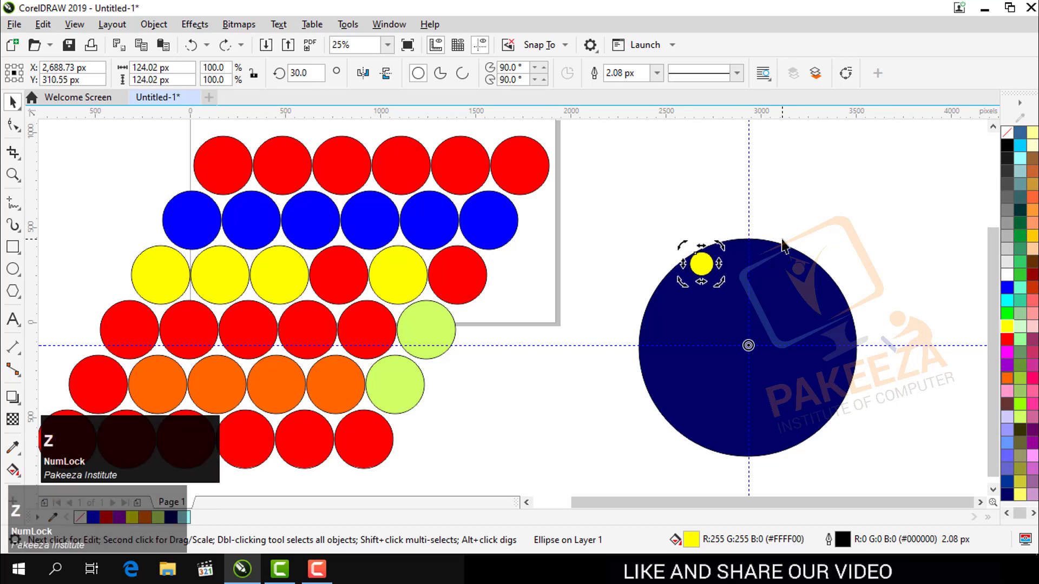
Step: Move the yellow circle onto the vertical guideline at the disc's upper edge and set its rotation centre at the guideline crossing
{"action": "left_click", "coordinate": [676, 228]}
{"action": "left_click", "coordinate": [702, 264]}
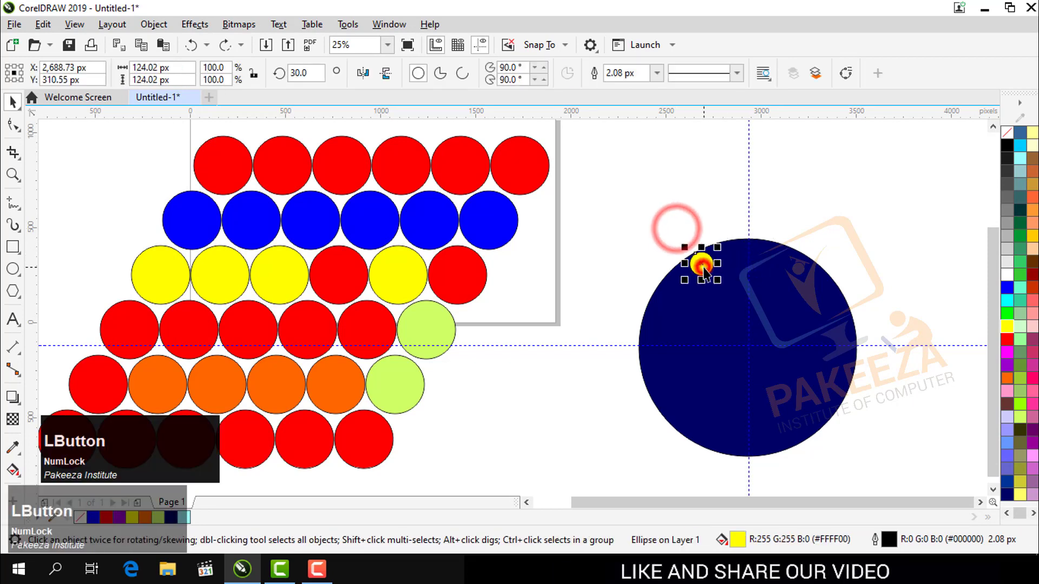
{"action": "left_click_drag", "start_coordinate": [702, 264], "coordinate": [750, 252]}
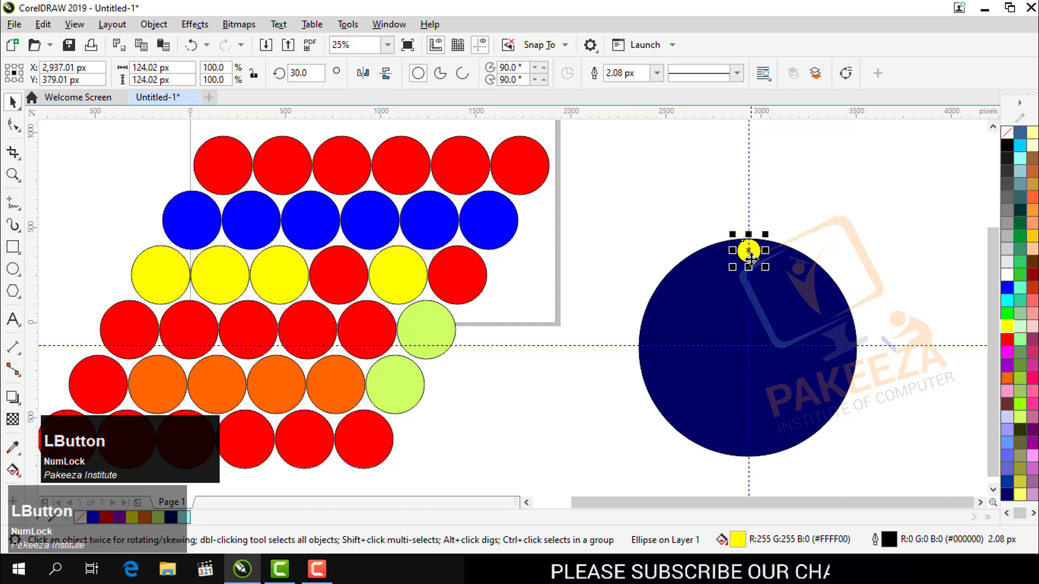
{"action": "left_click", "coordinate": [751, 249]}
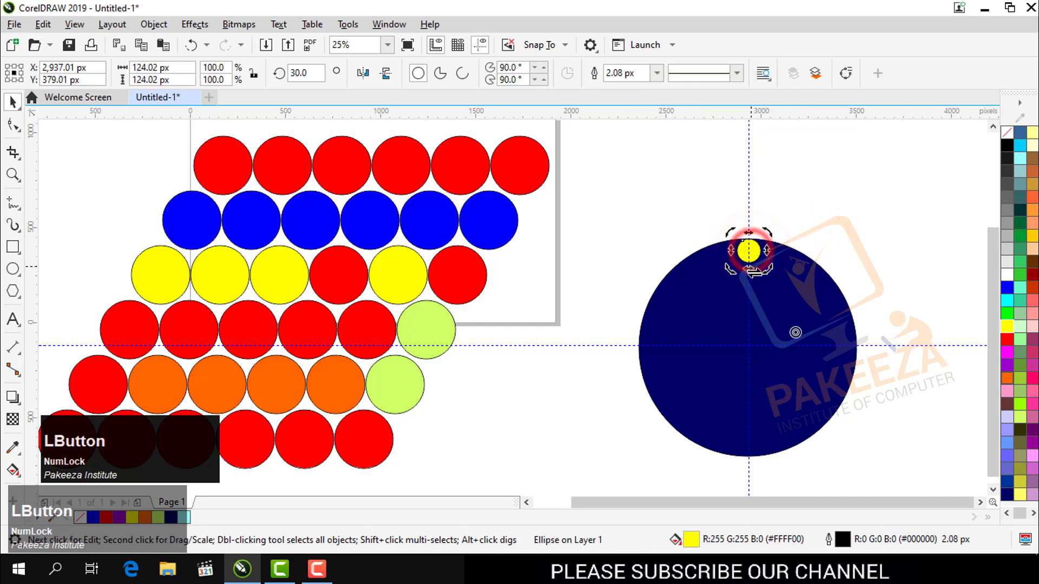
{"action": "left_click_drag", "start_coordinate": [794, 334], "coordinate": [749, 347]}
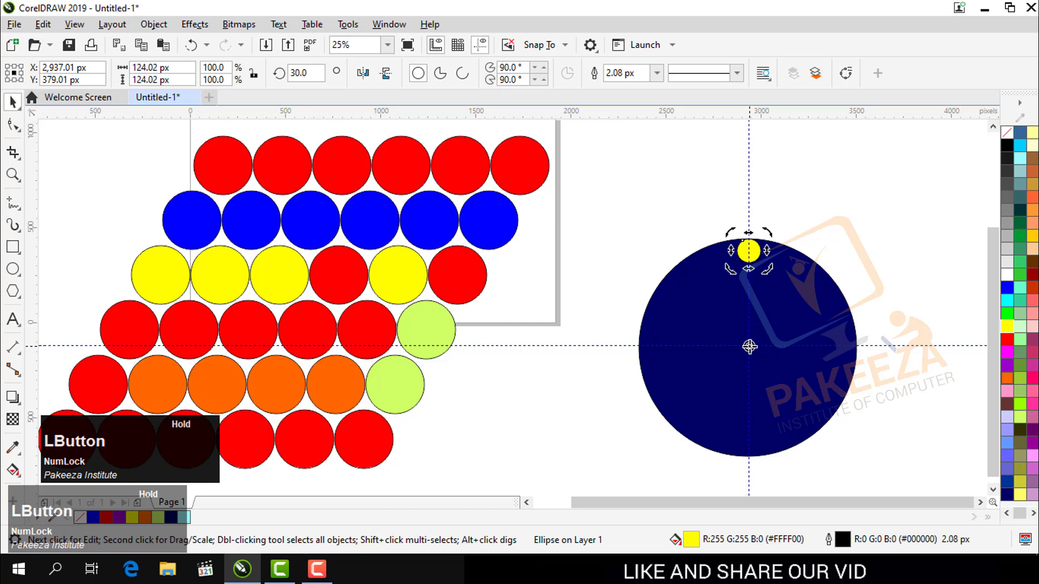
{"action": "left_click", "coordinate": [317, 569]}
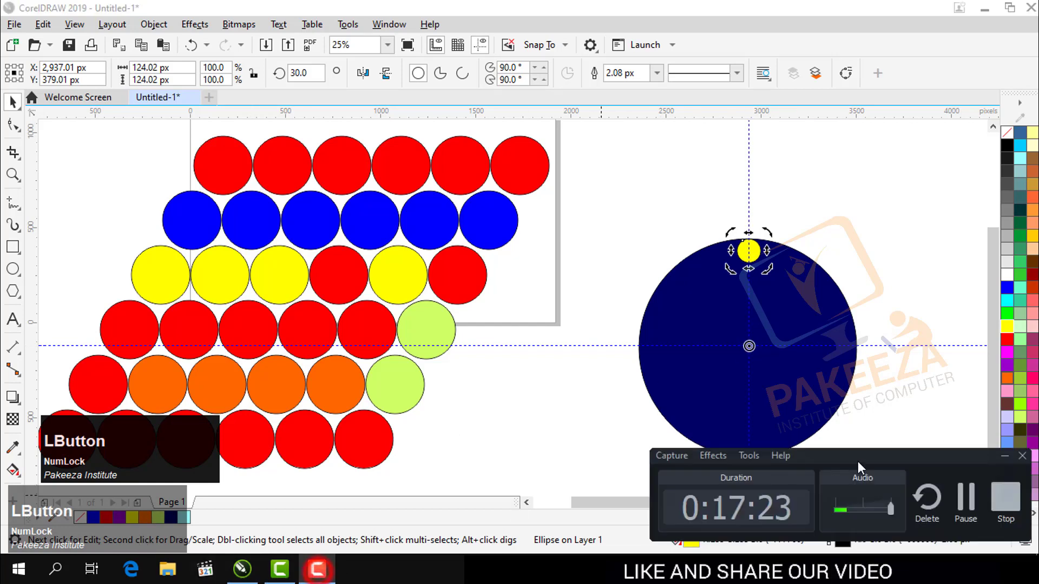
{"action": "left_click", "coordinate": [959, 500]}
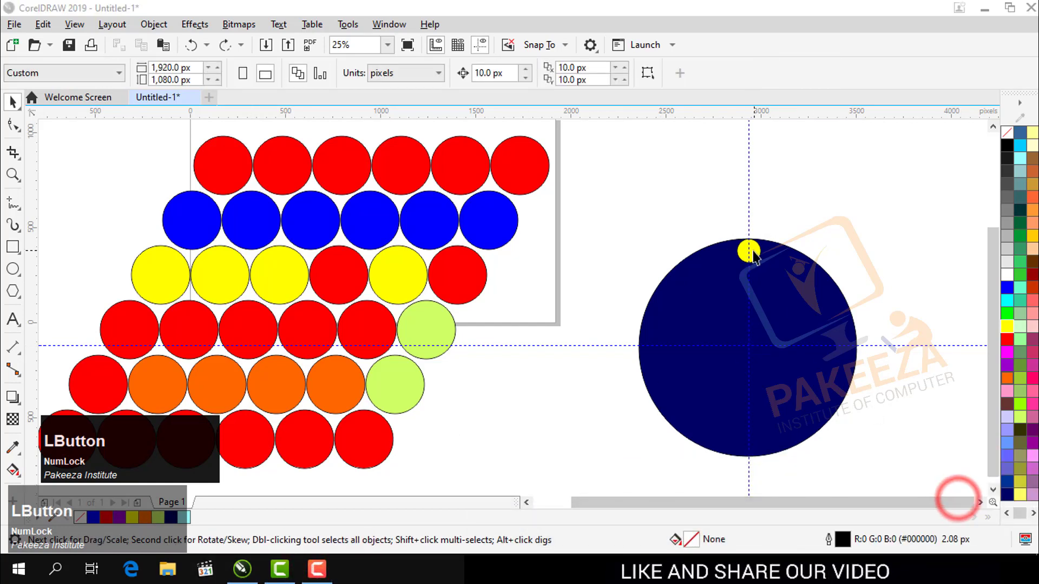
Step: Duplicate the yellow circle by rotating it about 30.2 degrees counterclockwise around the guideline crossing, keeping the original in place
{"action": "left_click", "coordinate": [752, 251]}
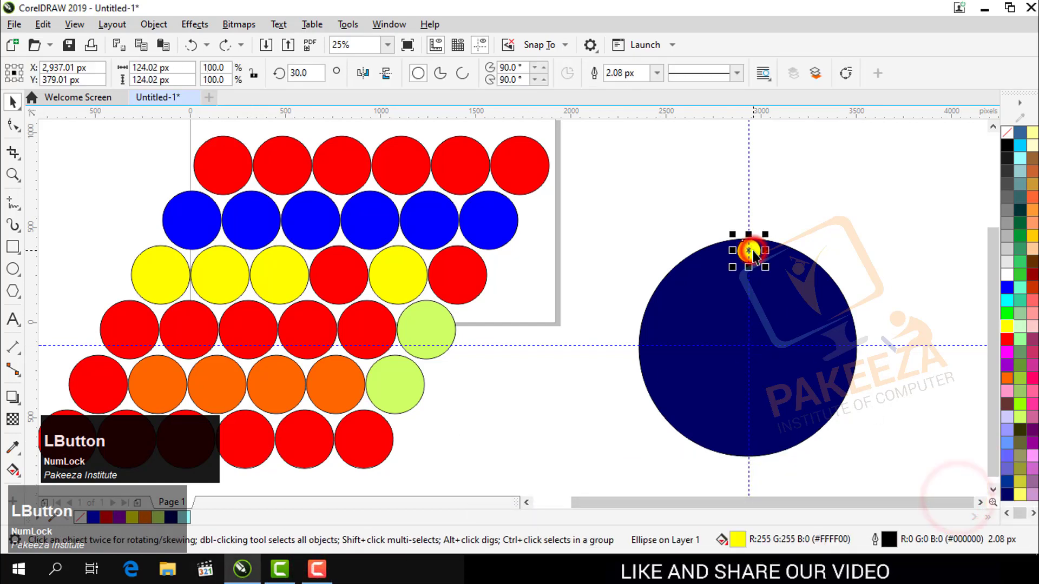
{"action": "left_click", "coordinate": [753, 251]}
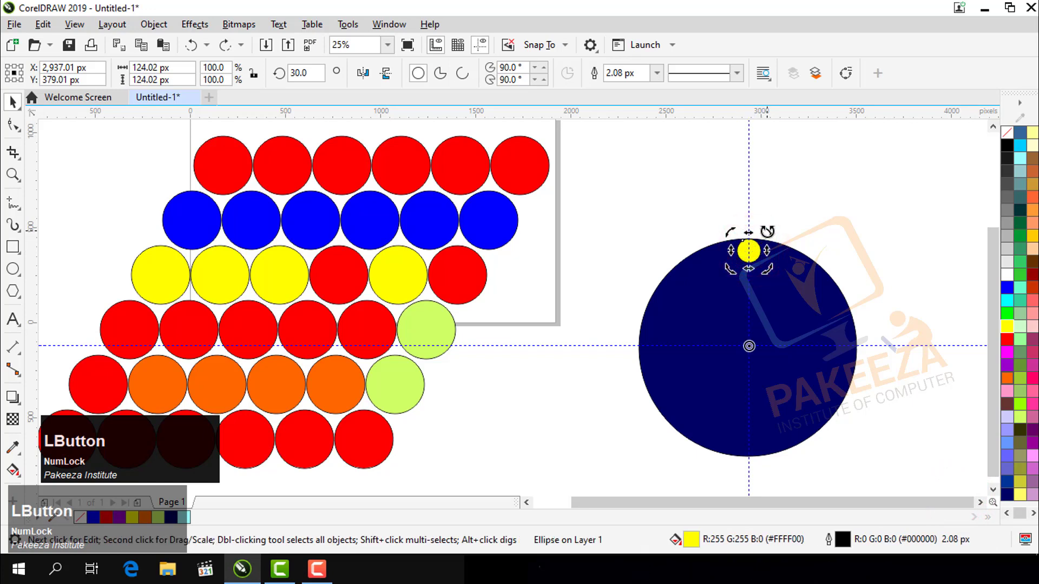
{"action": "left_click_drag", "start_coordinate": [767, 232], "coordinate": [708, 245]}
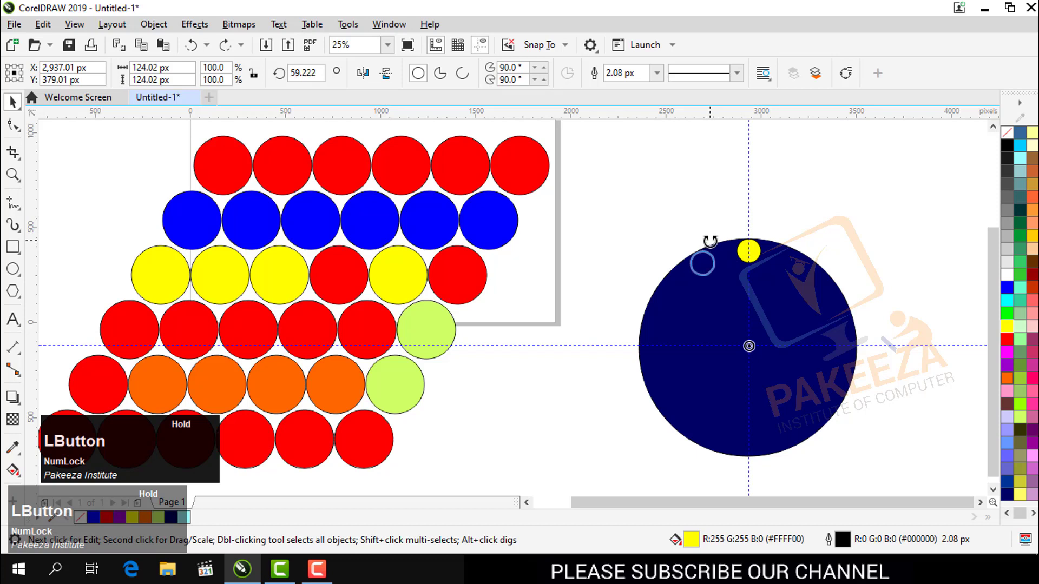
{"action": "left_click_drag", "start_coordinate": [709, 240], "coordinate": [707, 239]}
{"action": "right_click", "coordinate": [707, 240]}
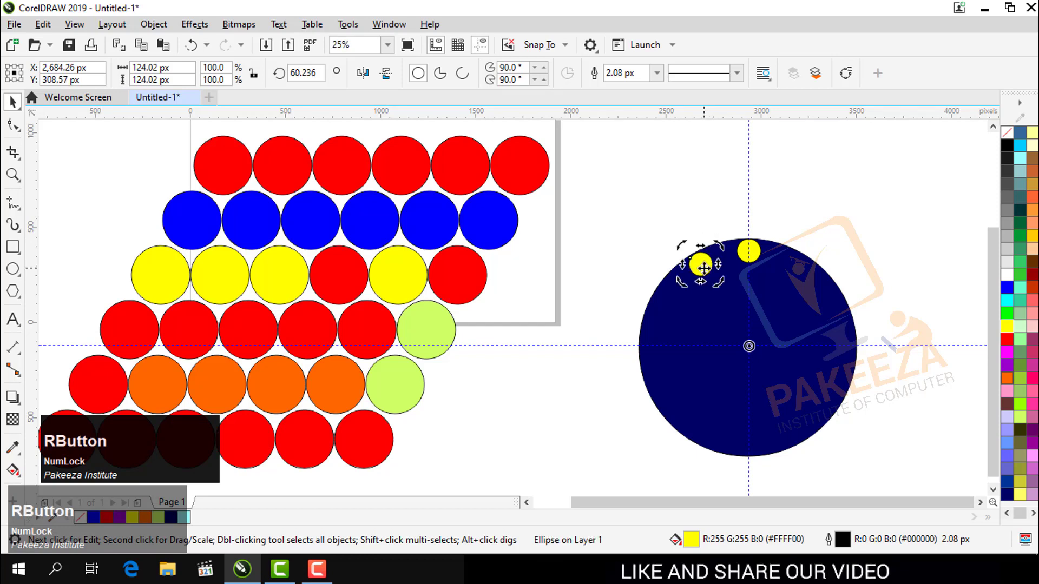
Step: Repeat the counterclockwise rotated duplication ten times to complete the ring of yellow circles on the navy disc
{"action": "key", "text": "ctrl+r"}
{"action": "key", "text": "ctrl+r"}
{"action": "key", "text": "ctrl+r"}
{"action": "key", "text": "ctrl+r"}
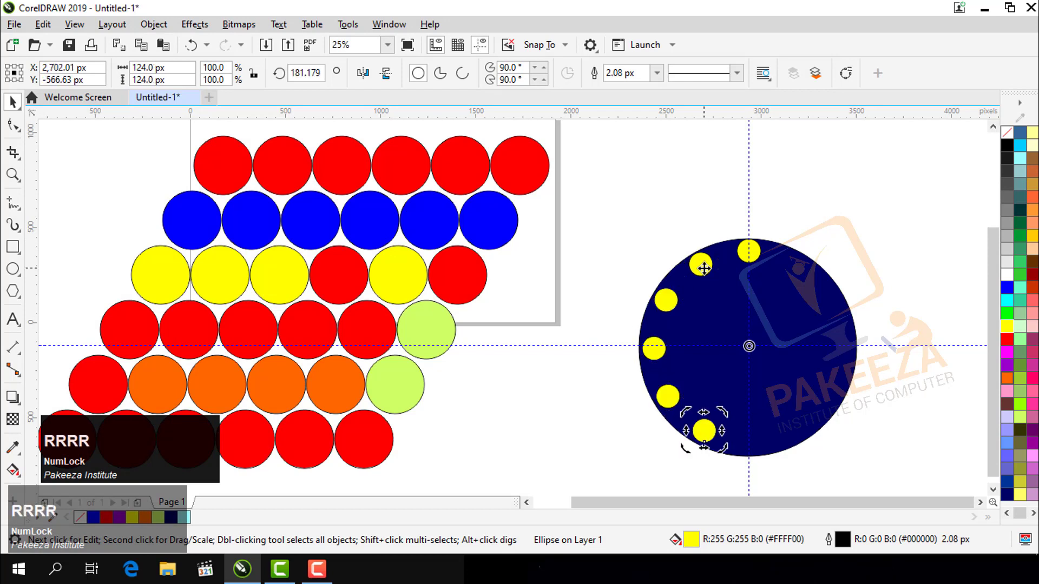
{"action": "key", "text": "ctrl+r"}
{"action": "key", "text": "ctrl+r"}
{"action": "key", "text": "ctrl+r"}
{"action": "key", "text": "ctrl+r"}
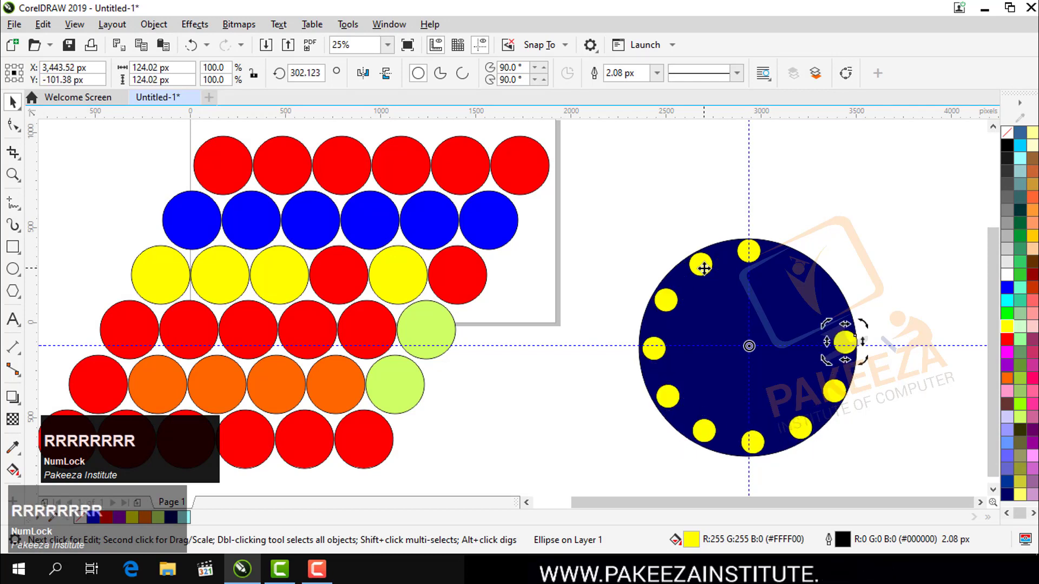
{"action": "key", "text": "ctrl+r"}
{"action": "key", "text": "ctrl+r"}
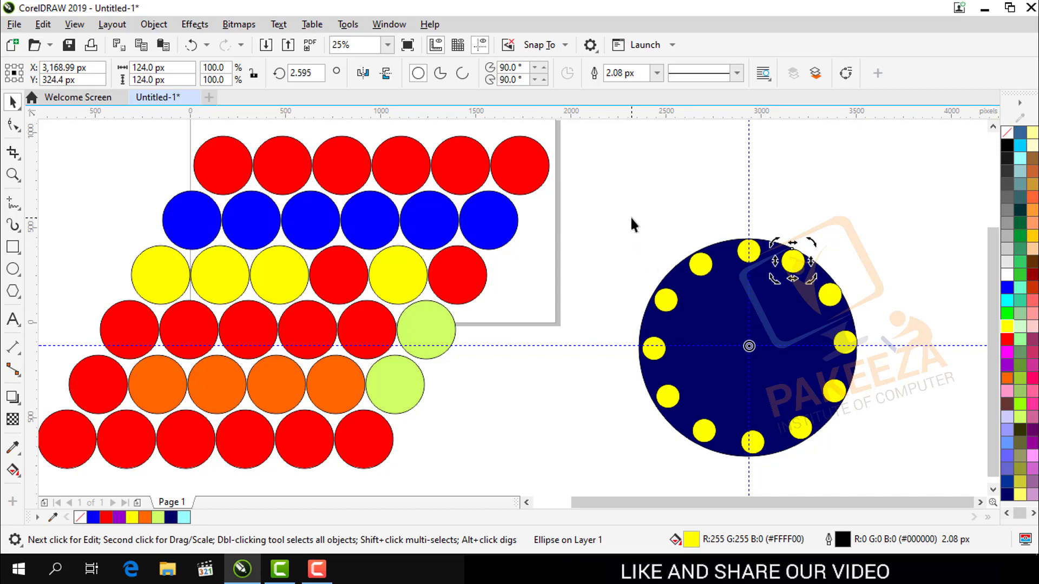
Step: Deselect everything and review the coloured circle rows and the navy disc ringed with yellow circles
{"action": "scroll", "coordinate": [629, 215], "scroll_direction": "down", "scroll_amount": 1}
{"action": "scroll", "coordinate": [630, 215], "scroll_direction": "up", "scroll_amount": 1}
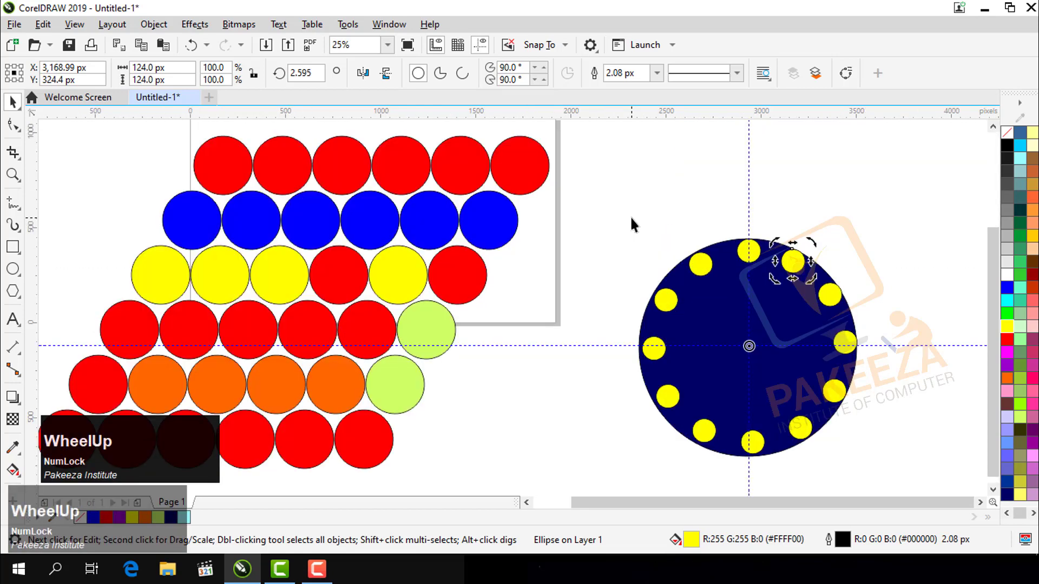
{"action": "left_click", "coordinate": [630, 215]}
{"action": "left_click", "coordinate": [621, 192]}
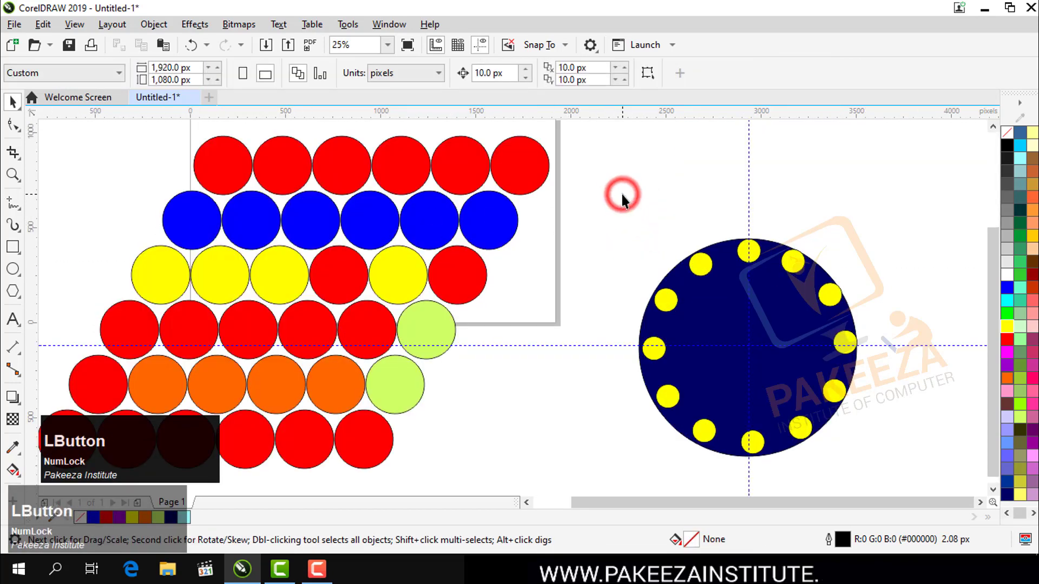
{"action": "scroll", "coordinate": [608, 211], "scroll_direction": "down", "scroll_amount": 2}
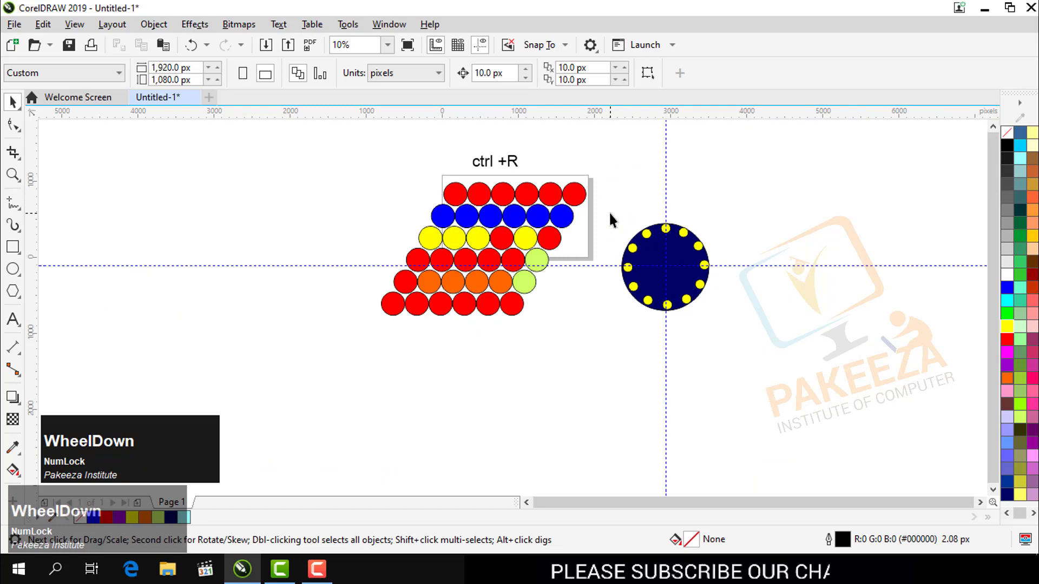
{"action": "left_click", "coordinate": [609, 213]}
{"action": "scroll", "coordinate": [578, 226], "scroll_direction": "up", "scroll_amount": 2}
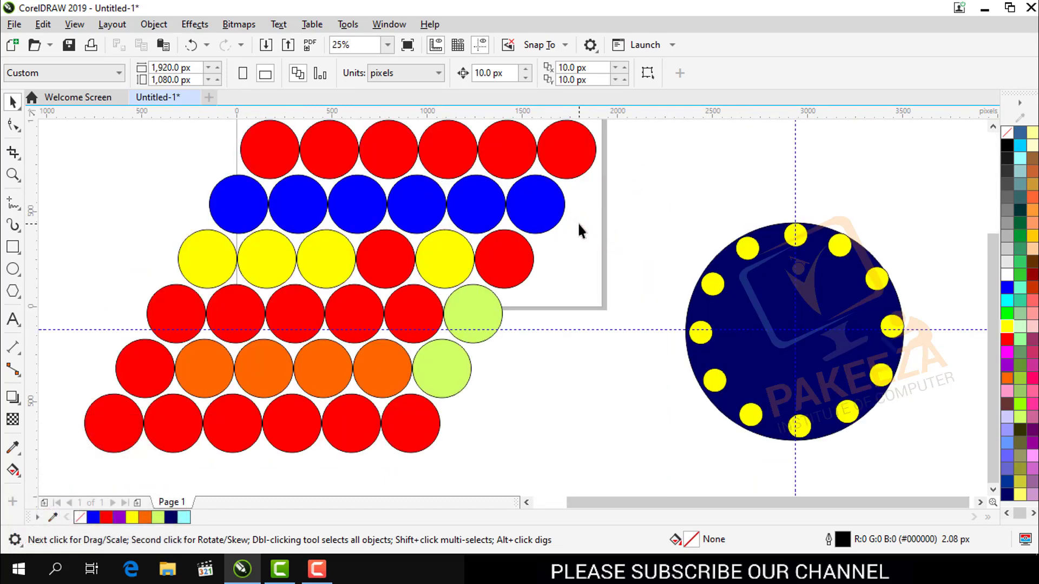
{"action": "left_click", "coordinate": [501, 400]}
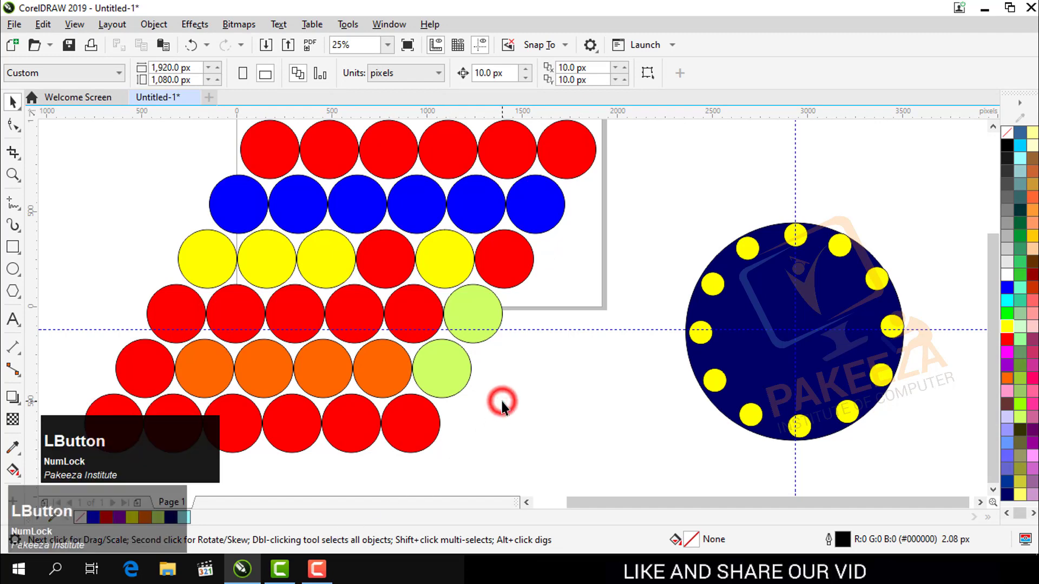
{"action": "scroll", "coordinate": [501, 398], "scroll_direction": "down", "scroll_amount": 2}
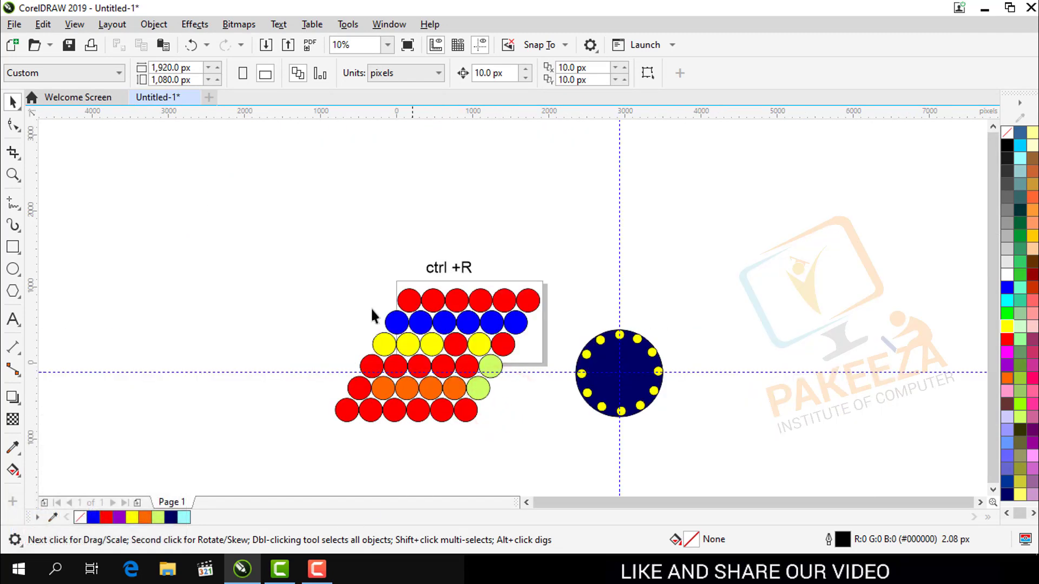
{"action": "left_click", "coordinate": [242, 188]}
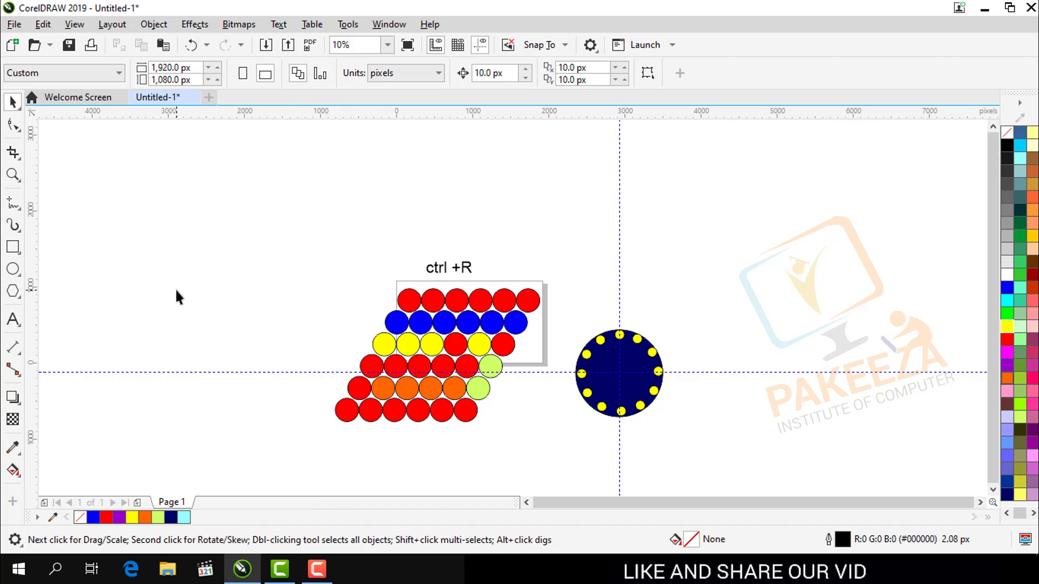
{"action": "left_click", "coordinate": [317, 569]}
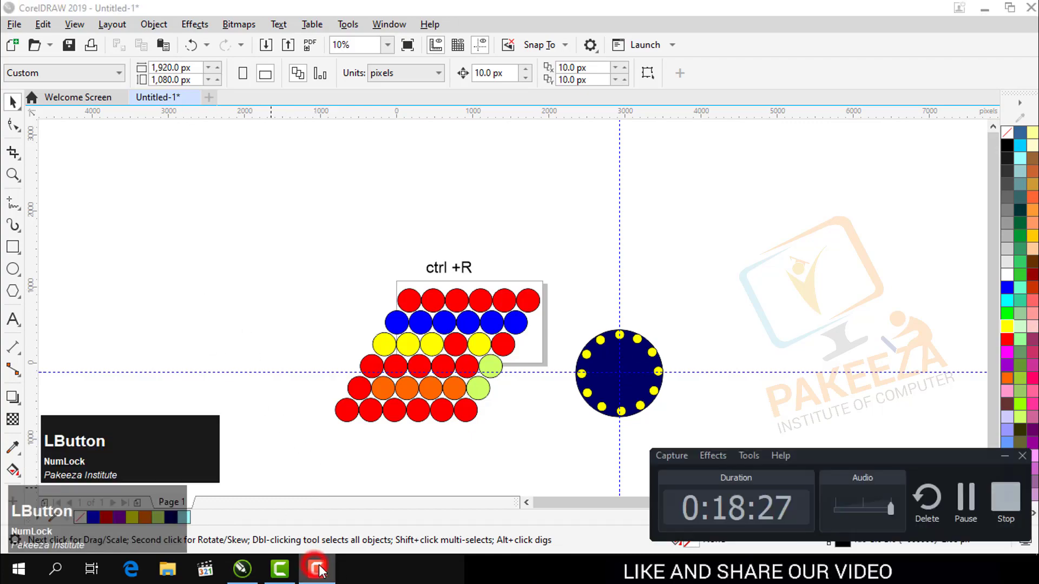